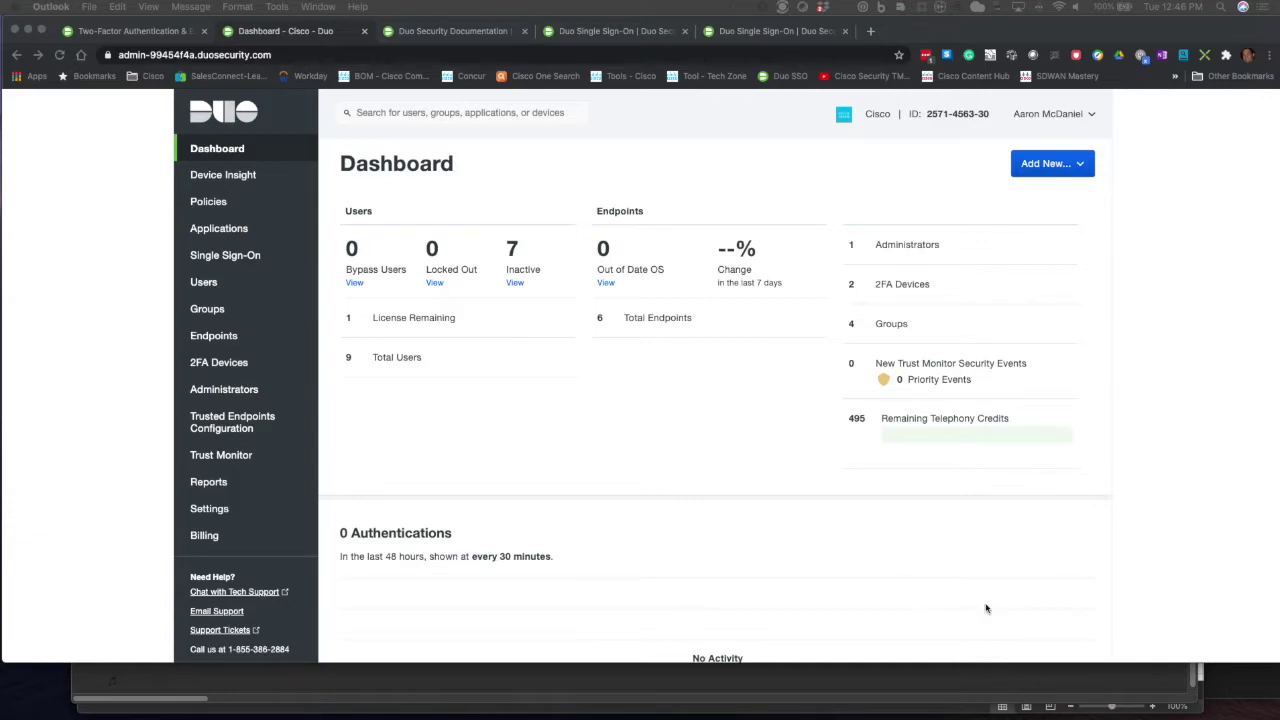
Add Active Directory as the Single Sign-On authentication source.
click(242, 258)
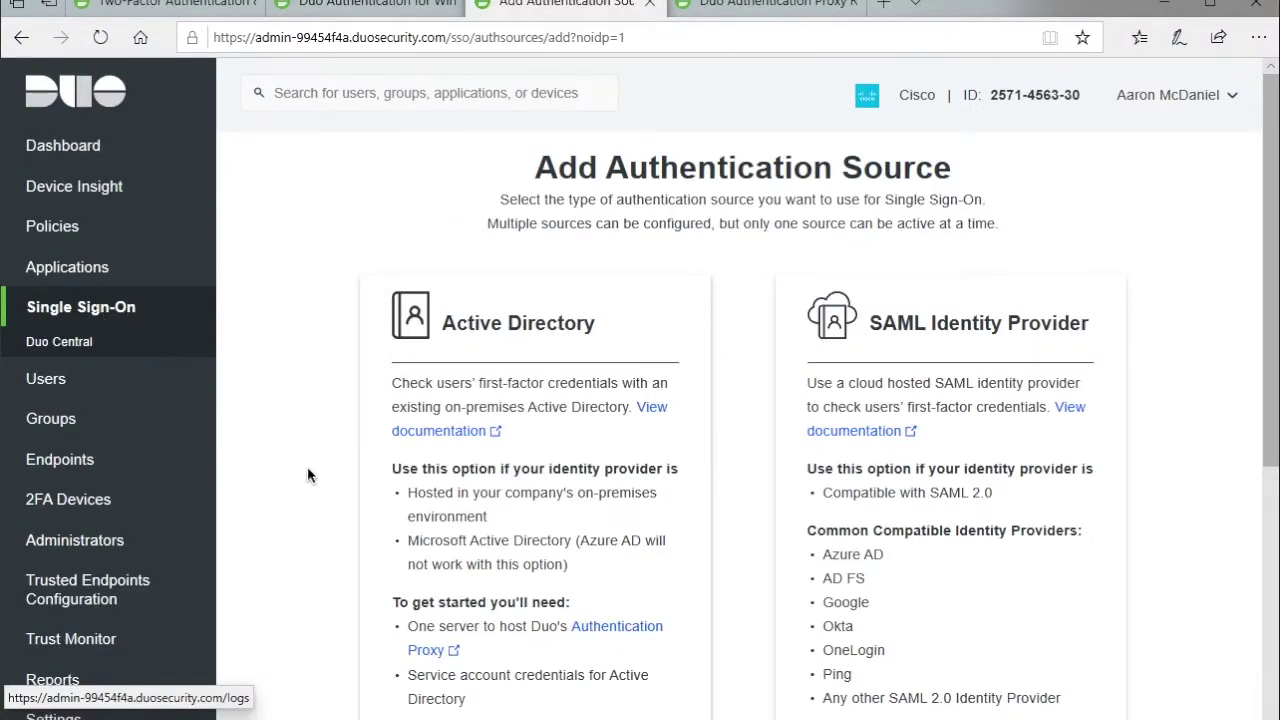
scroll(307, 465, down, 5)
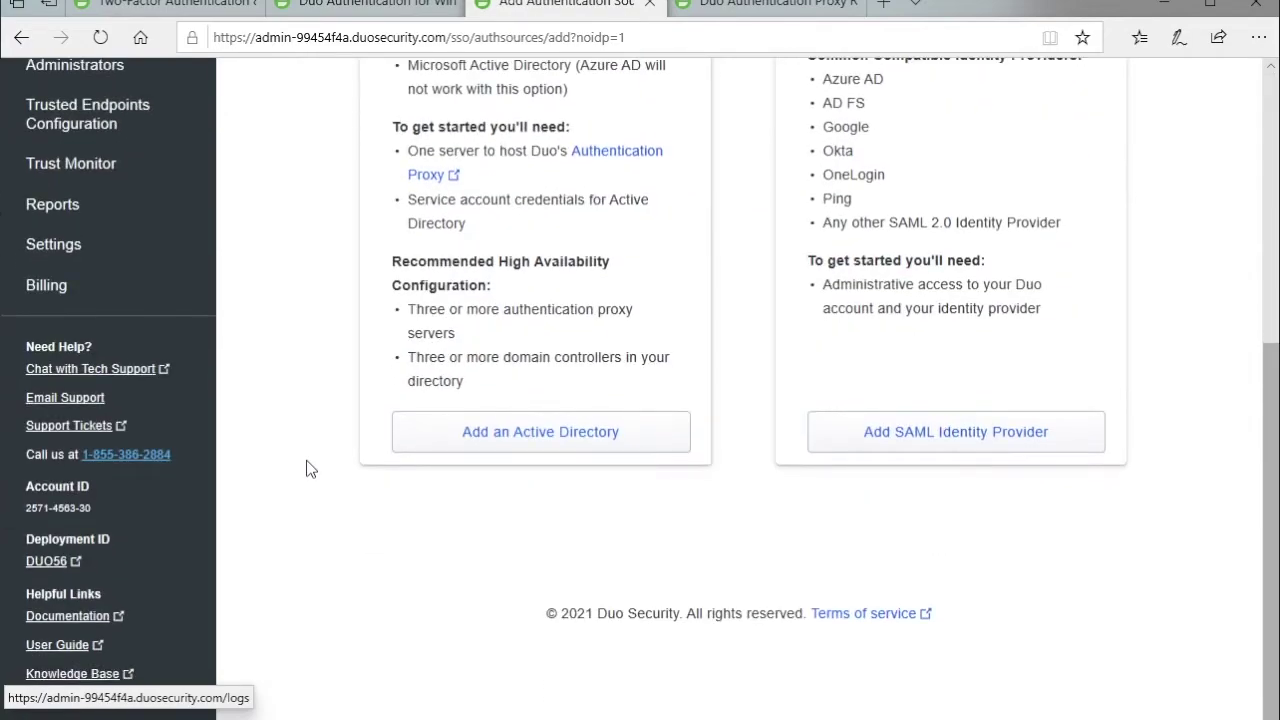
click(445, 432)
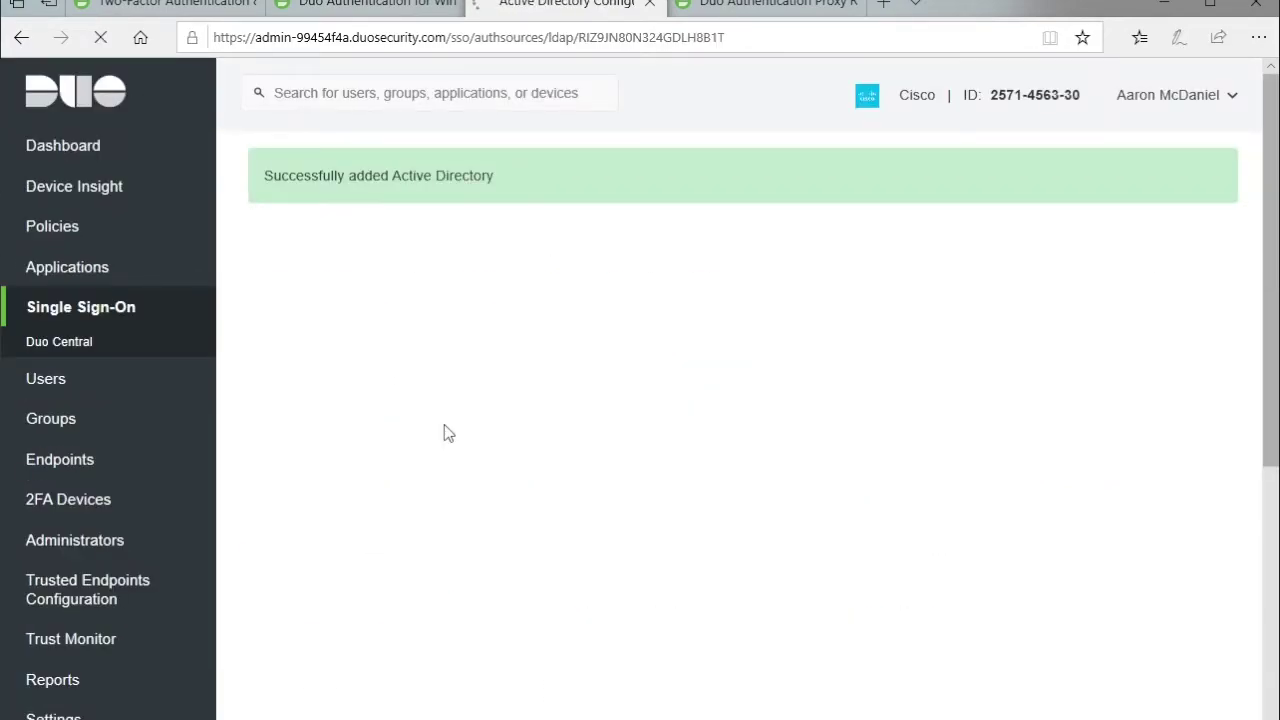
Review the Active Directory setup page and start adding an Authentication Proxy.
scroll(445, 430, down, 1)
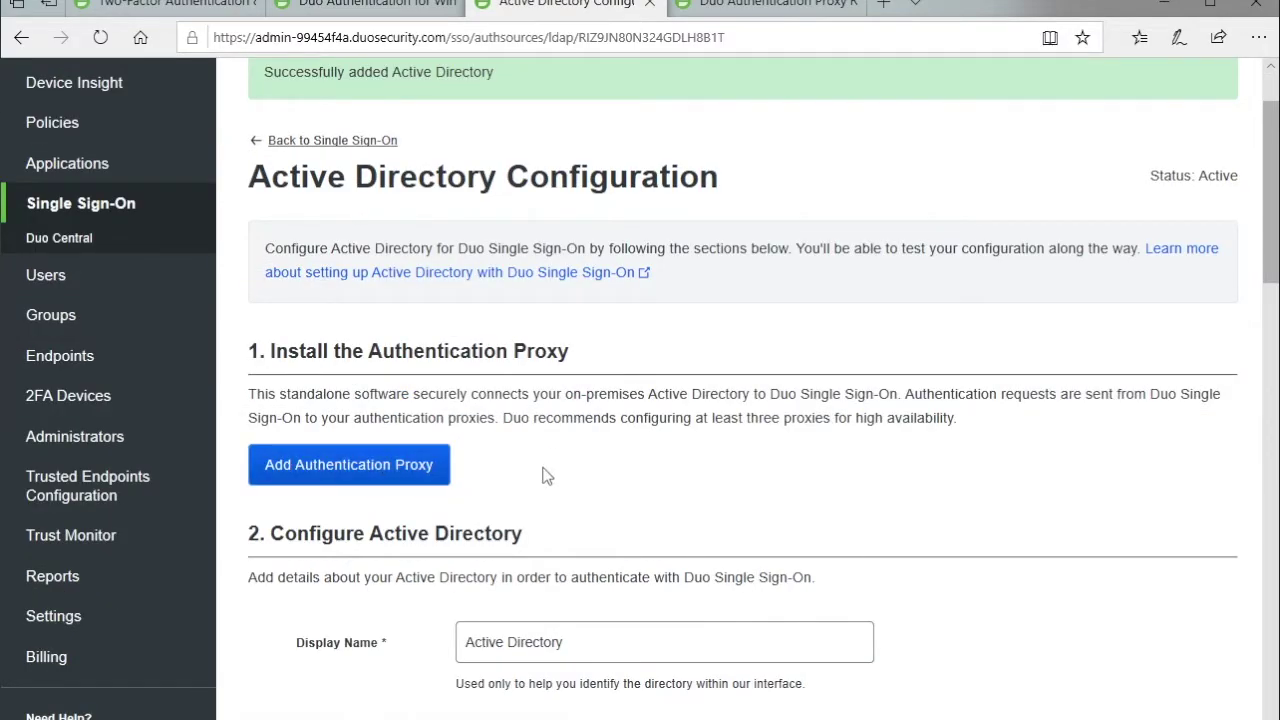
scroll(547, 475, up, 1)
scroll(547, 475, down, 5)
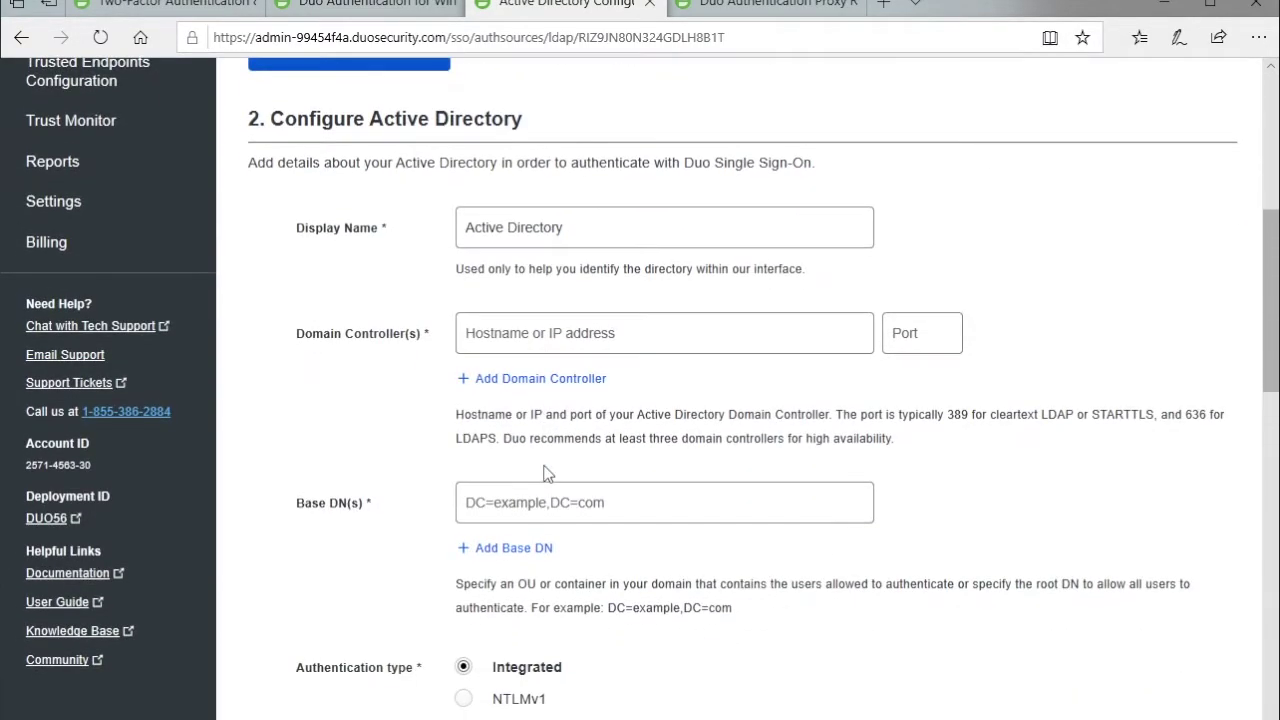
scroll(547, 474, down, 9)
scroll(546, 471, up, 5)
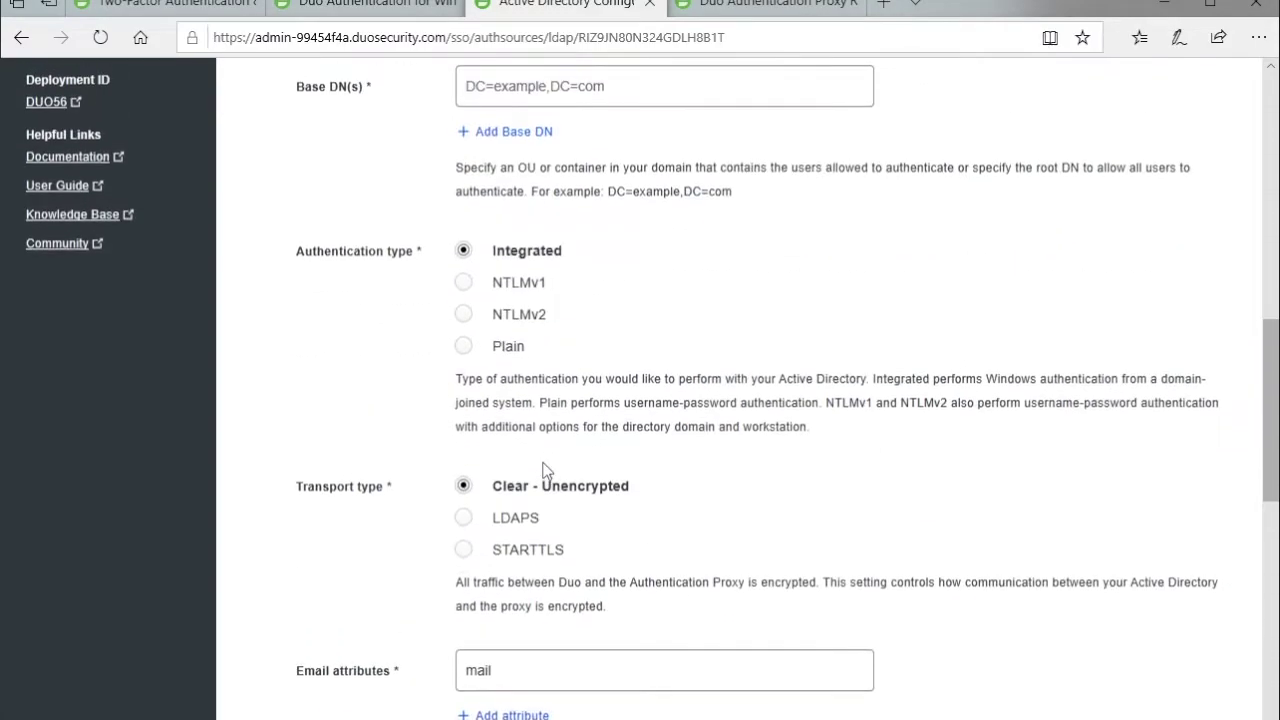
scroll(547, 471, up, 7)
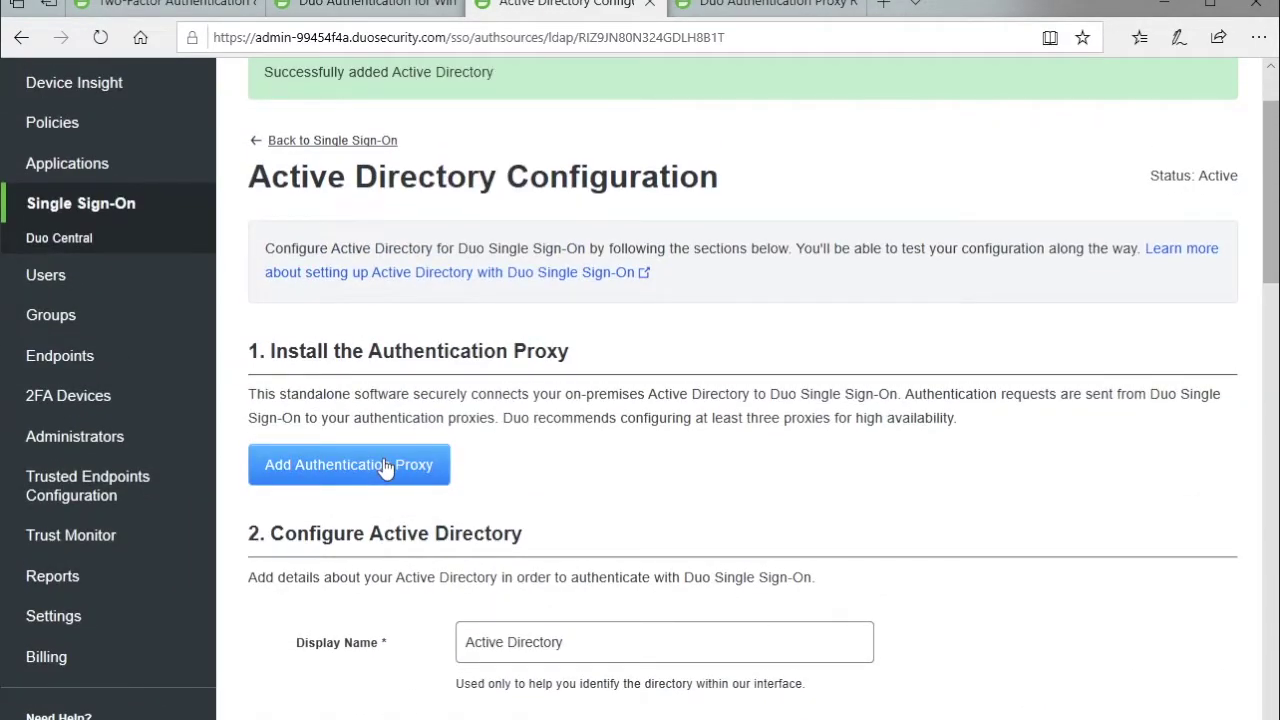
click(383, 465)
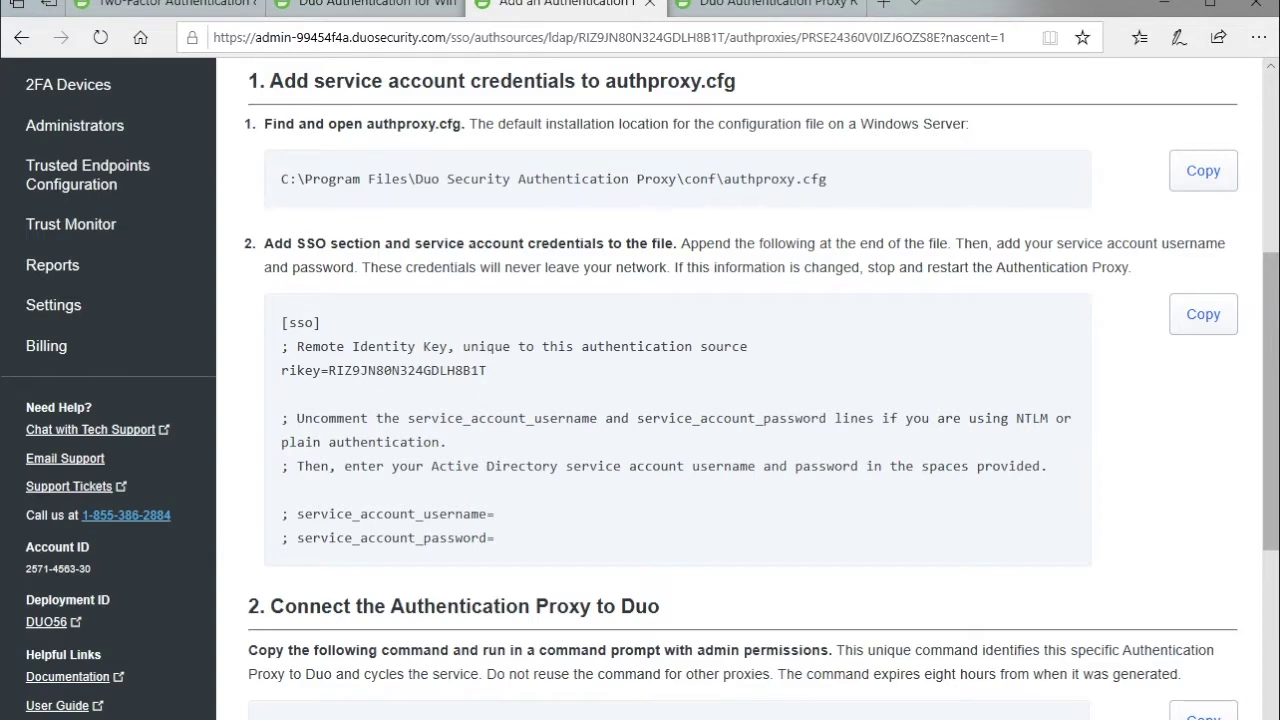
Launch Notepad and copy the [sso] configuration block from the proxy instructions.
key(super+s)
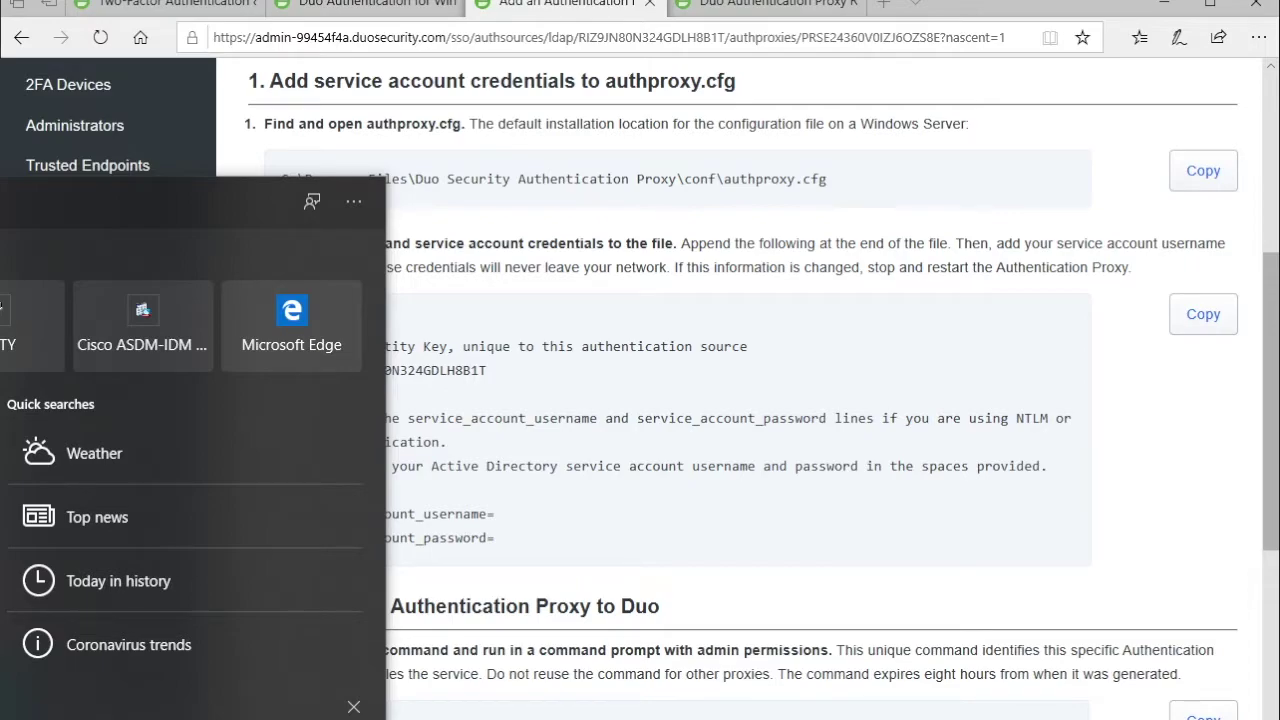
text(notepad)
key(Return)
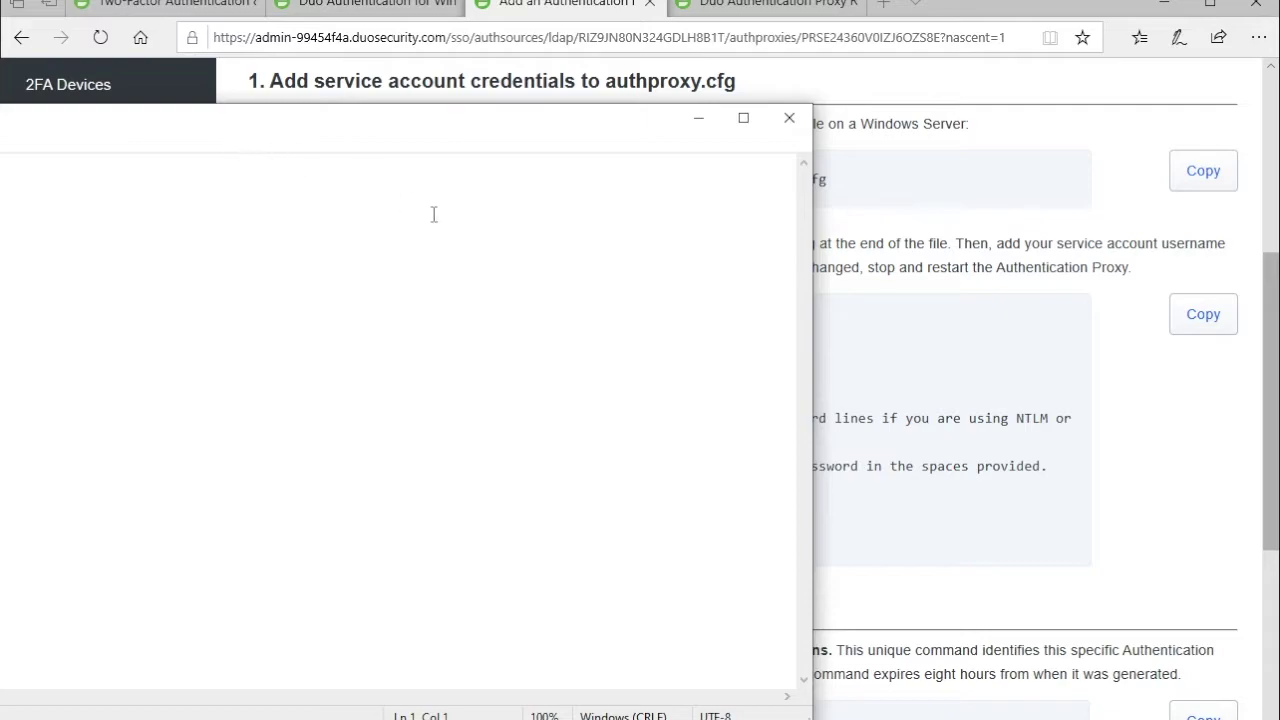
click(1210, 411)
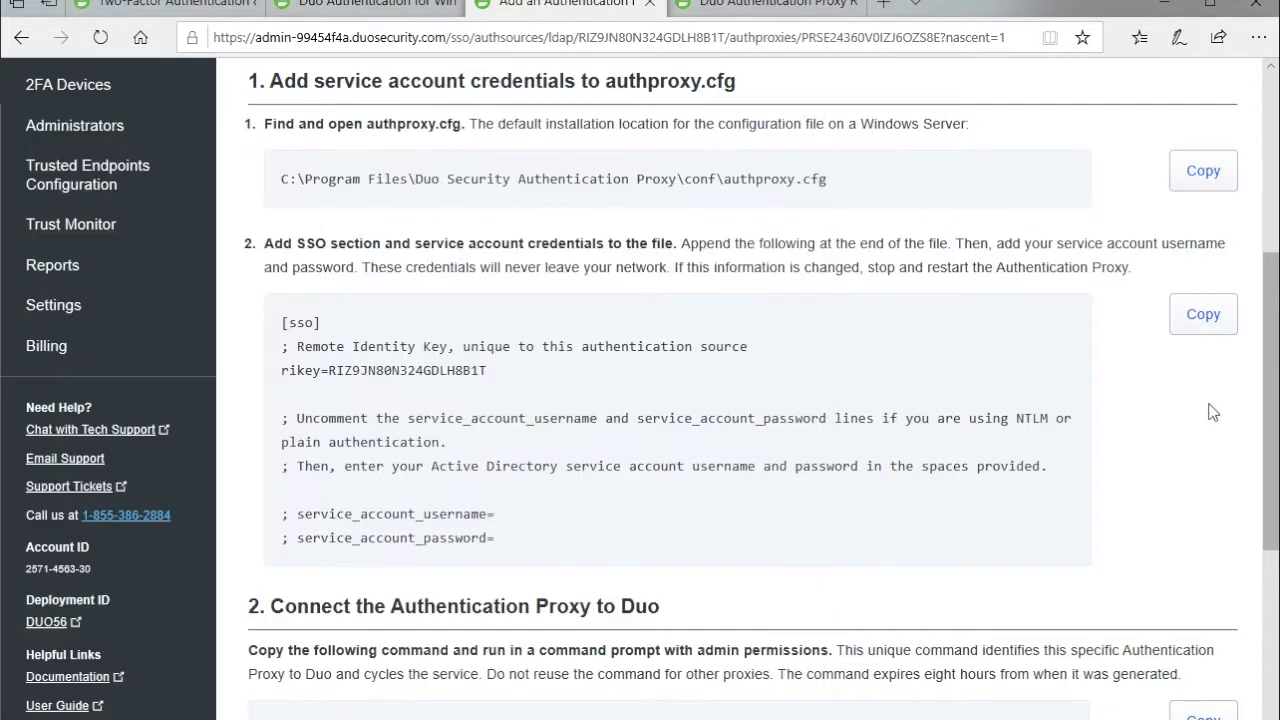
click(1204, 316)
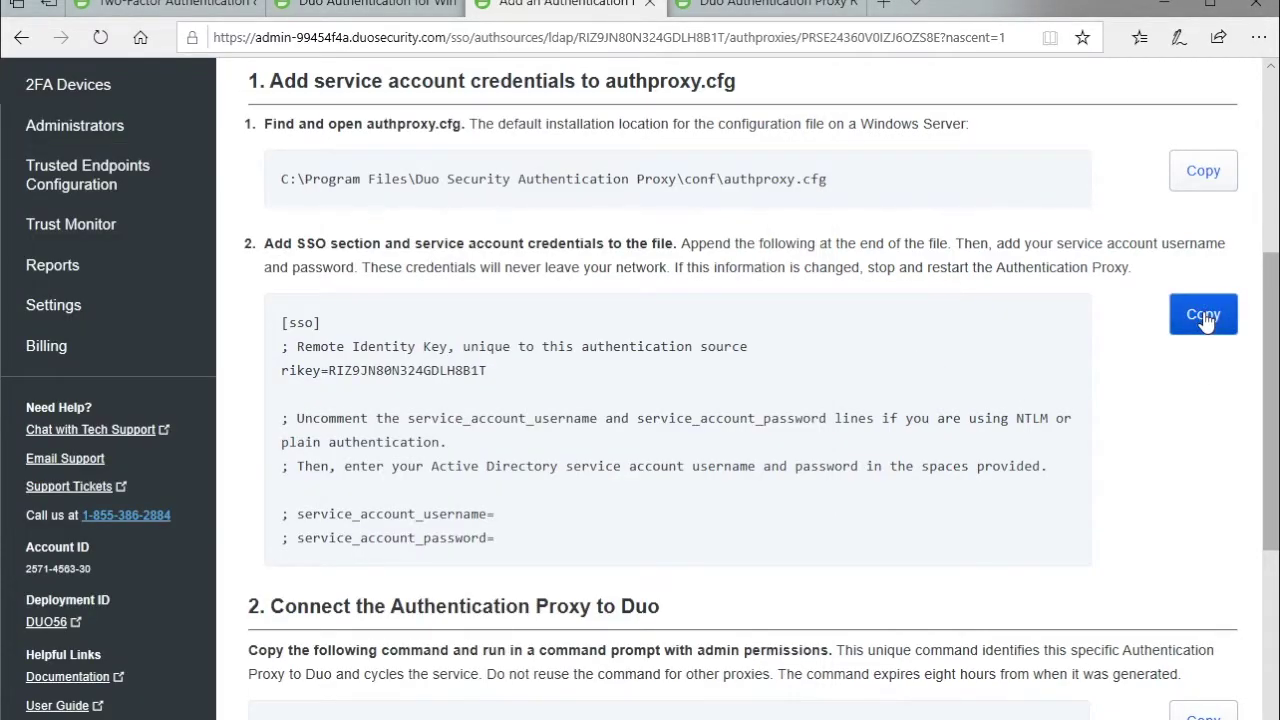
click(1204, 316)
Paste the [sso] block with a '------------' separator into Notepad, copy the enrollment command, then save.
click(74, 265)
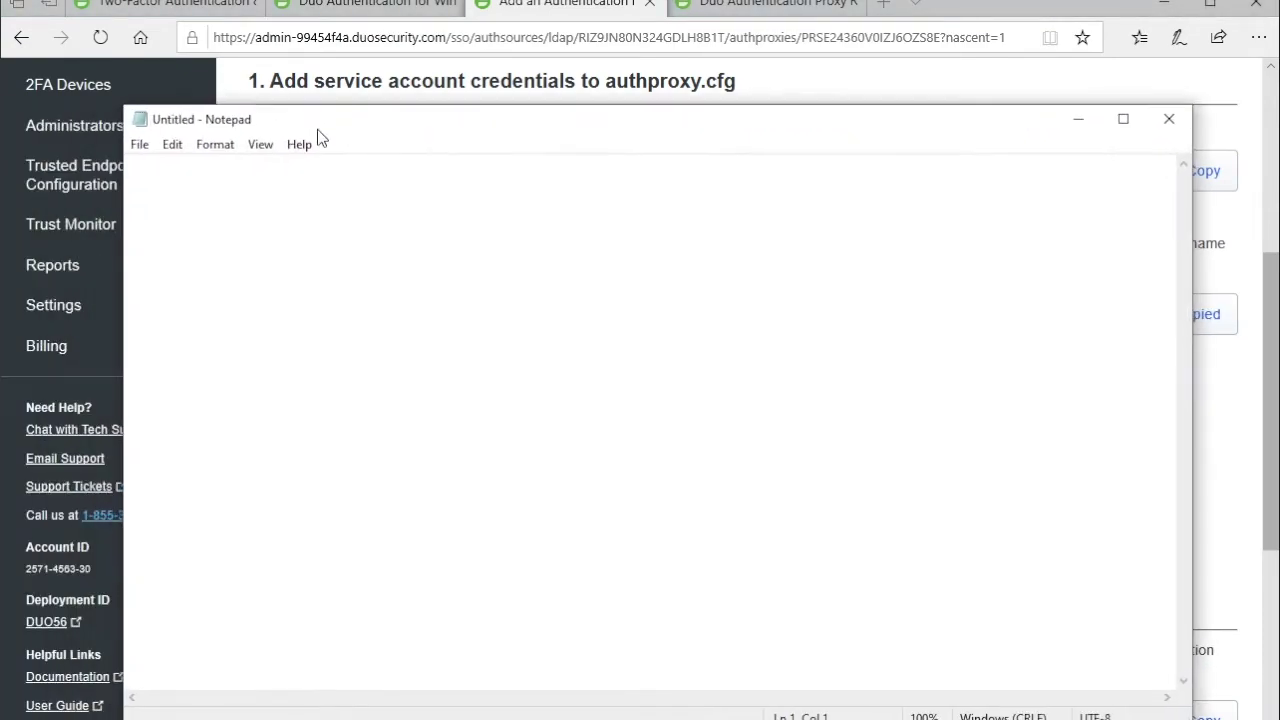
right_click(206, 193)
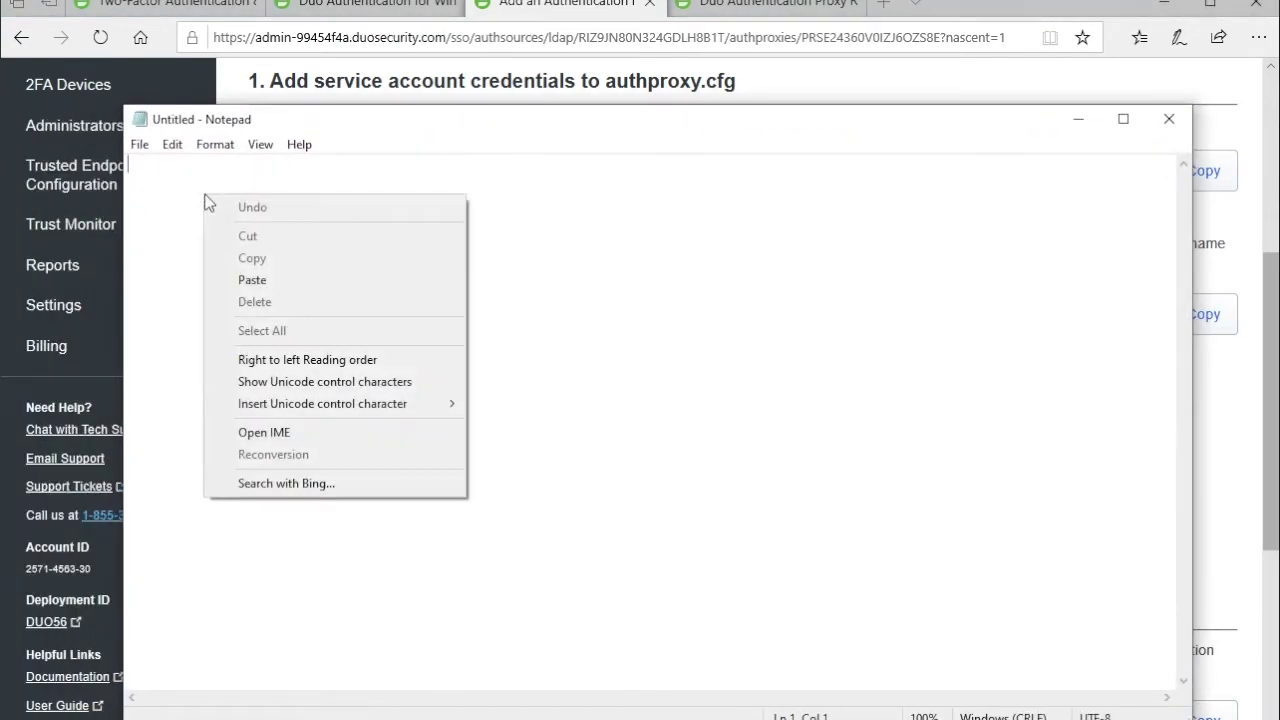
click(245, 278)
key(Return)
key(Return)
key(Return)
text(------------)
key(Return)
key(Return)
key(Return)
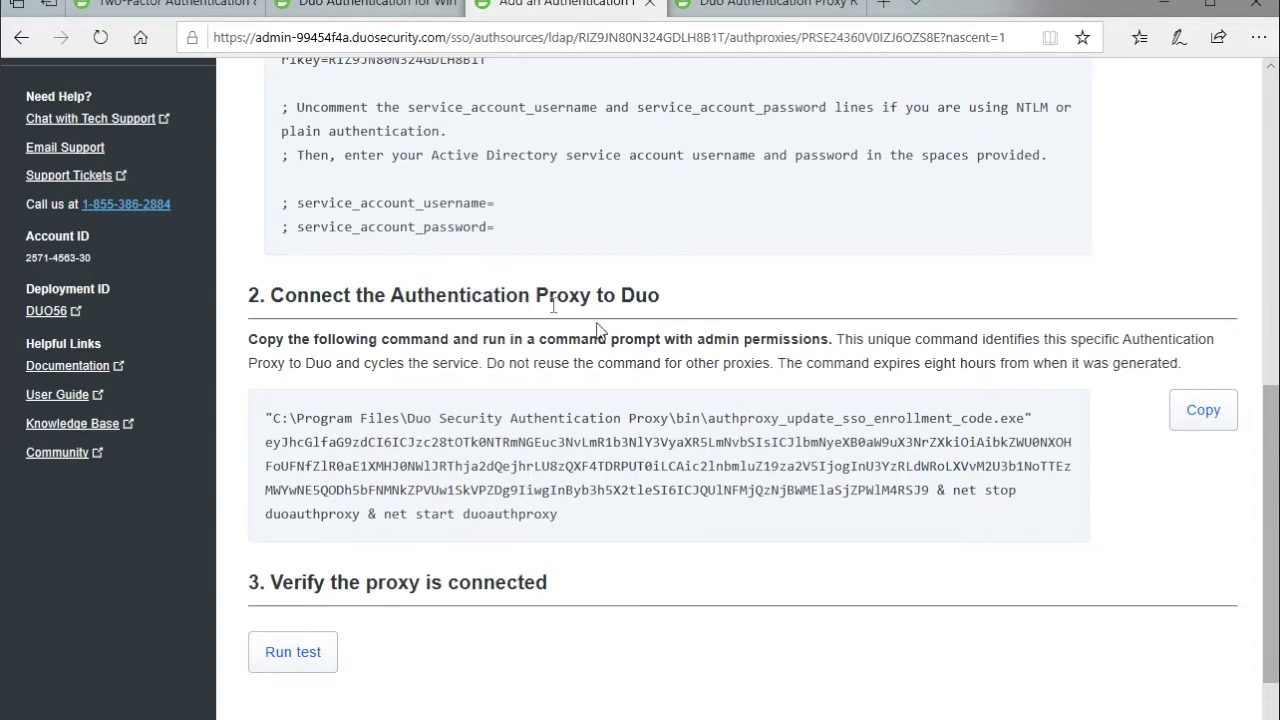
click(1201, 411)
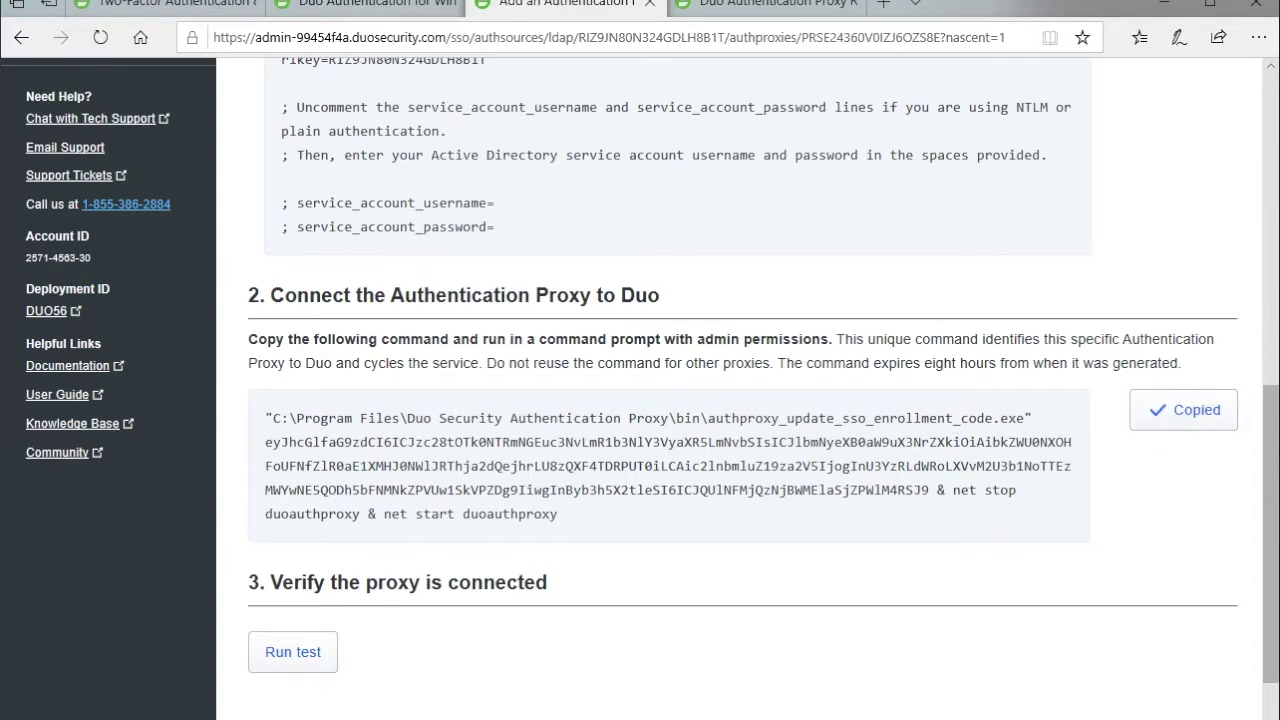
key(ctrl+s)
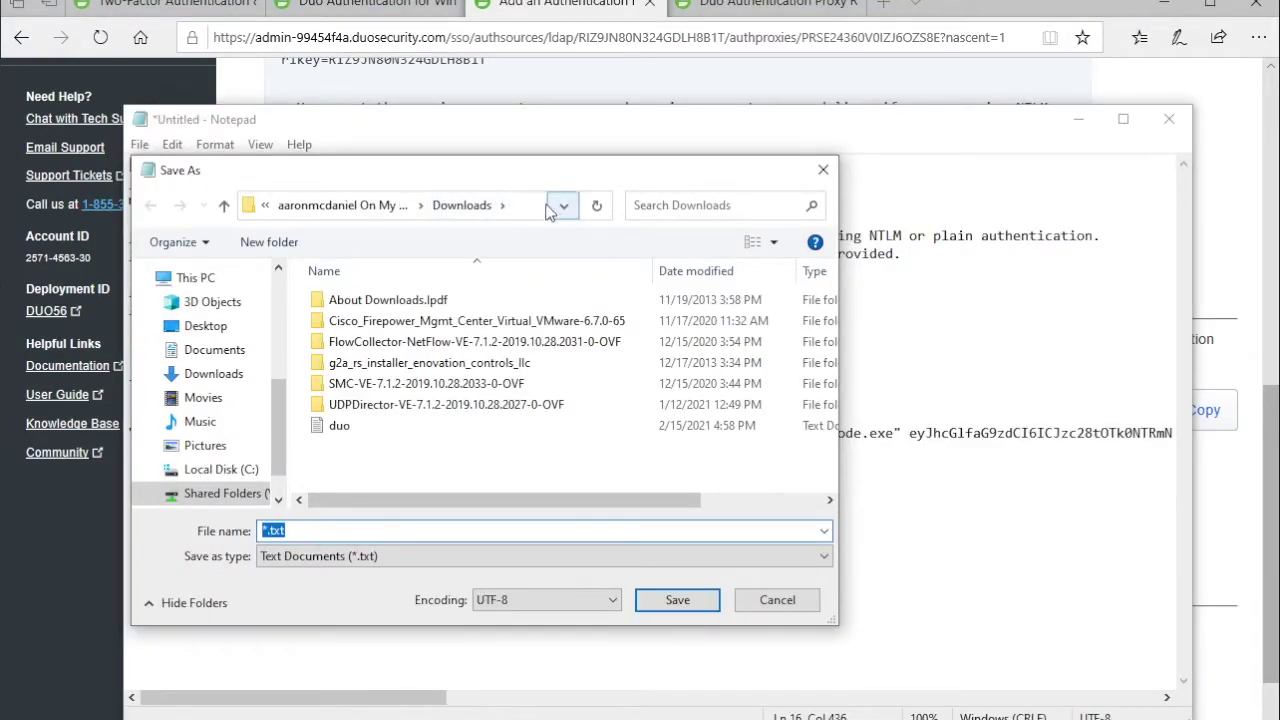
Save the Notepad notes as duoSSO in the \\win-ca\c$ share.
click(537, 207)
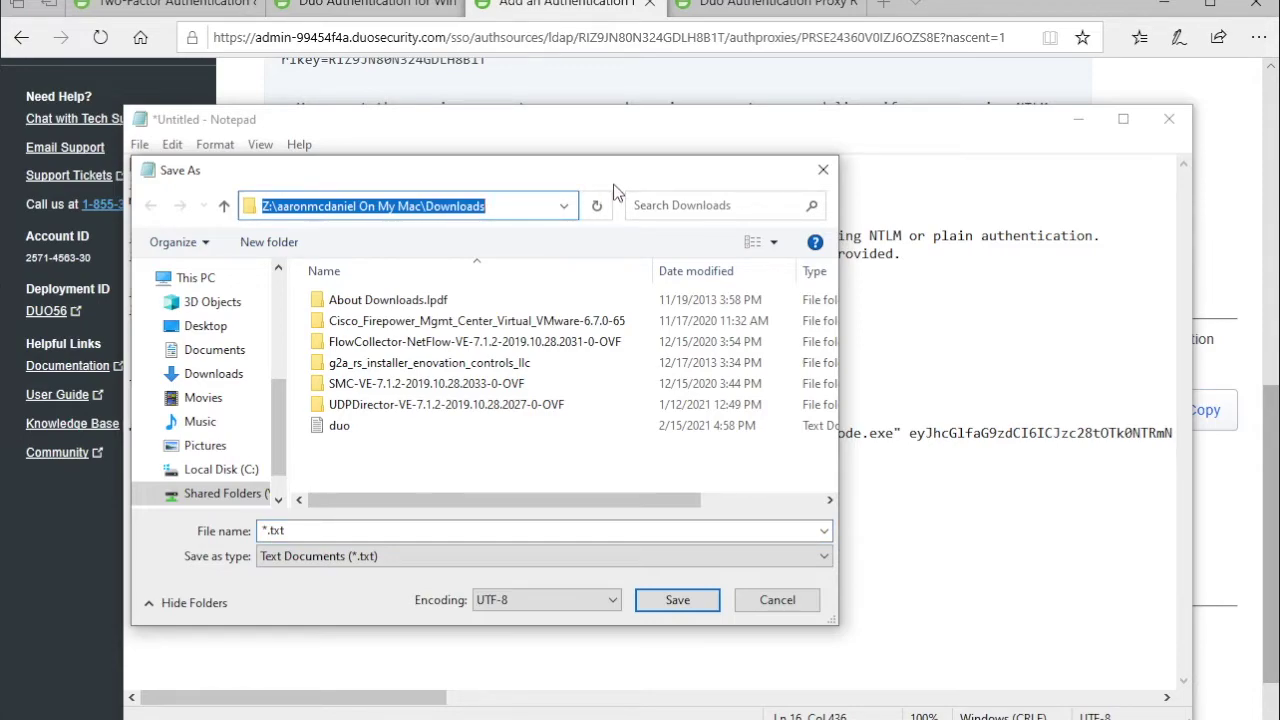
text(\\)
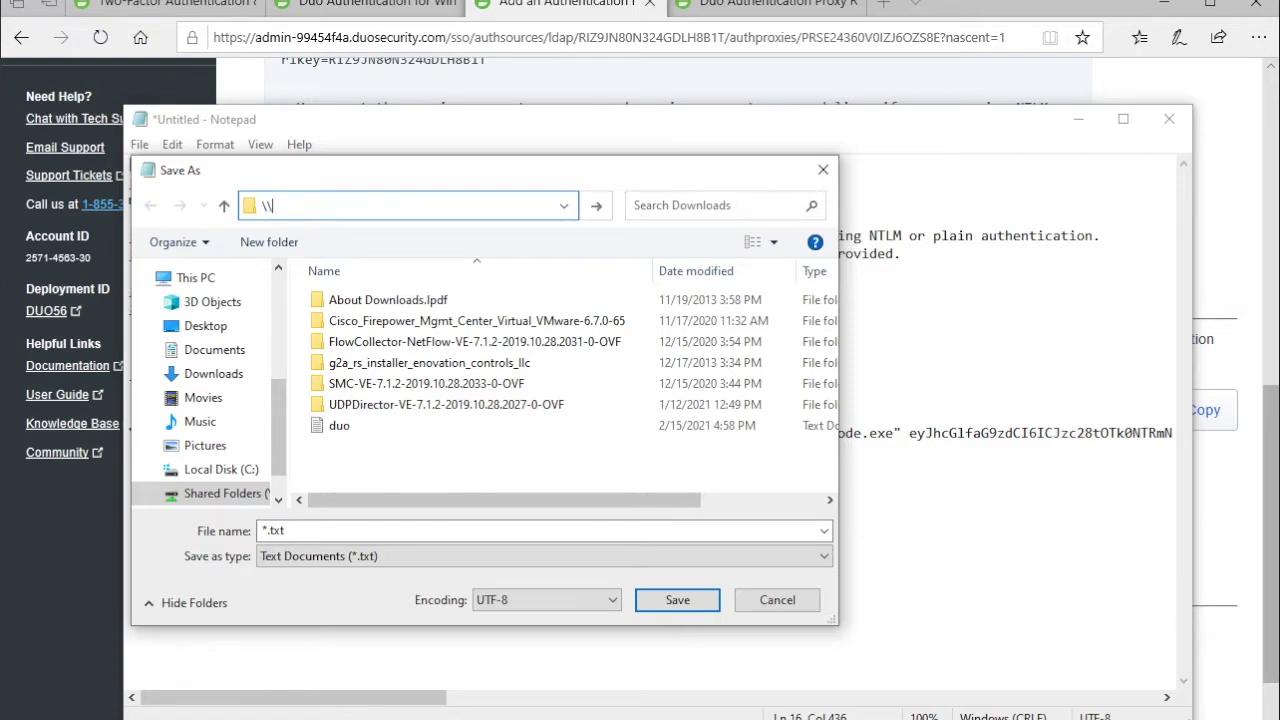
text(win-ca\c)
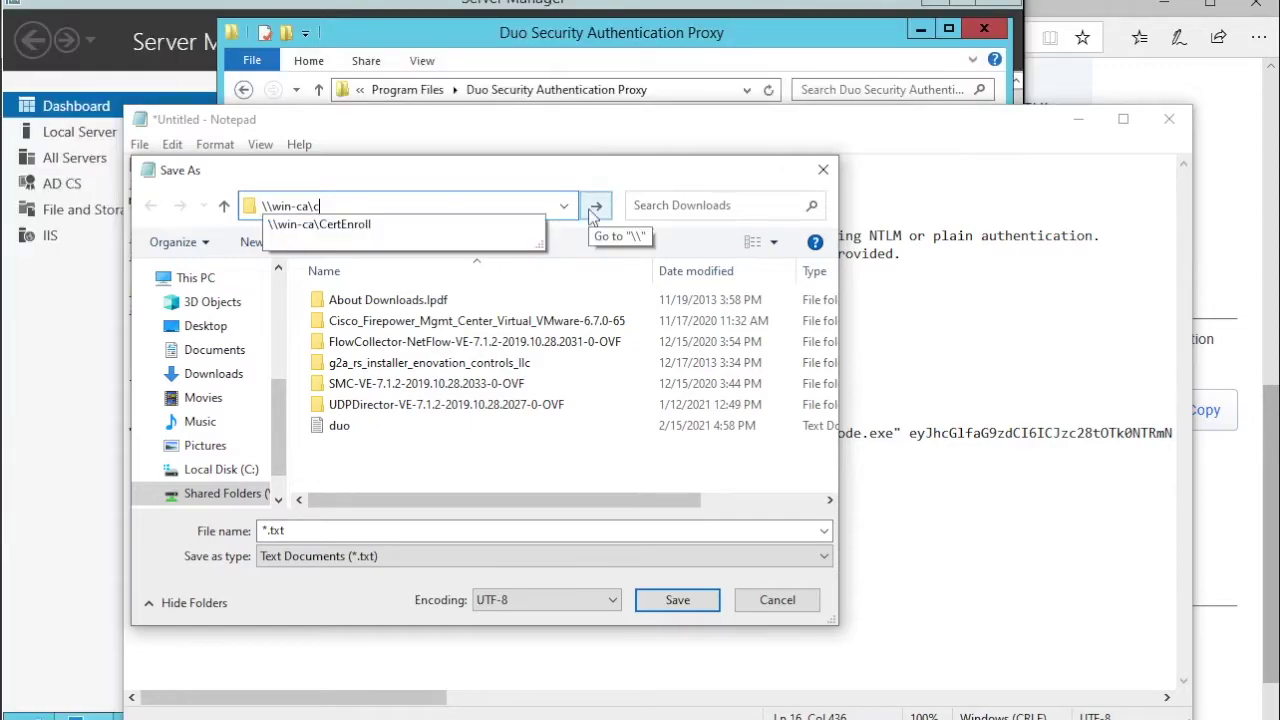
text($)
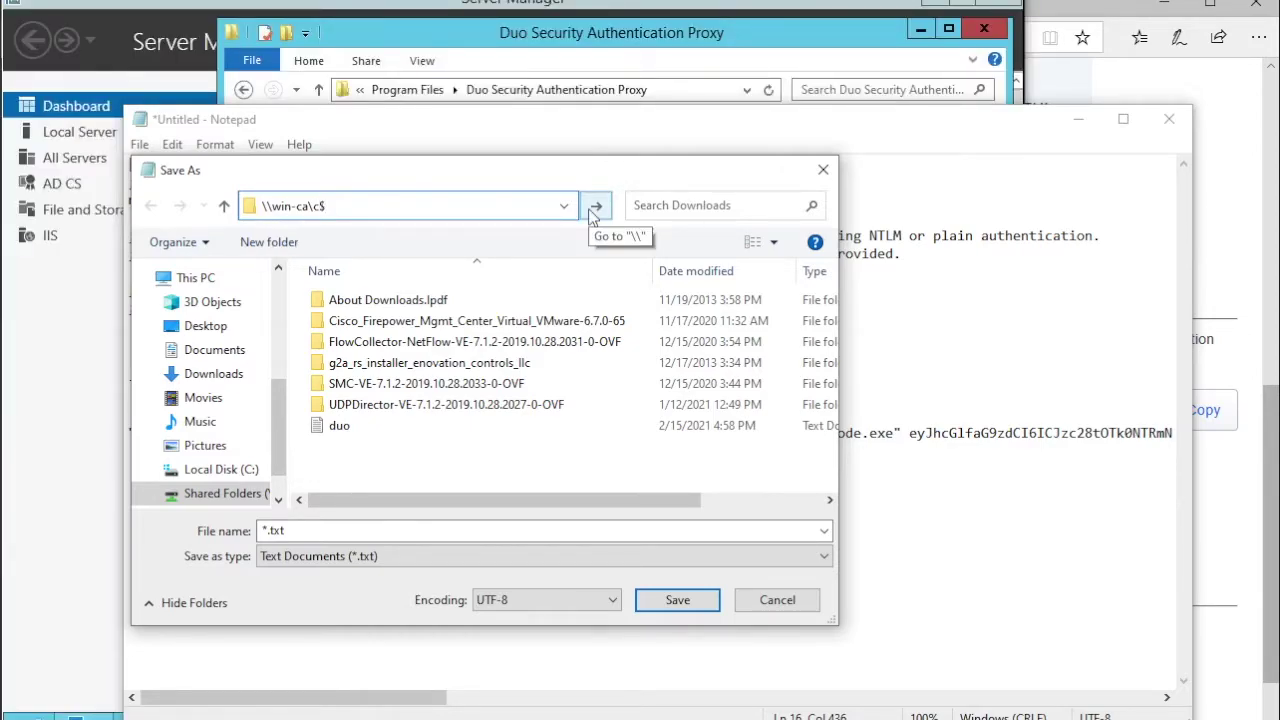
click(594, 208)
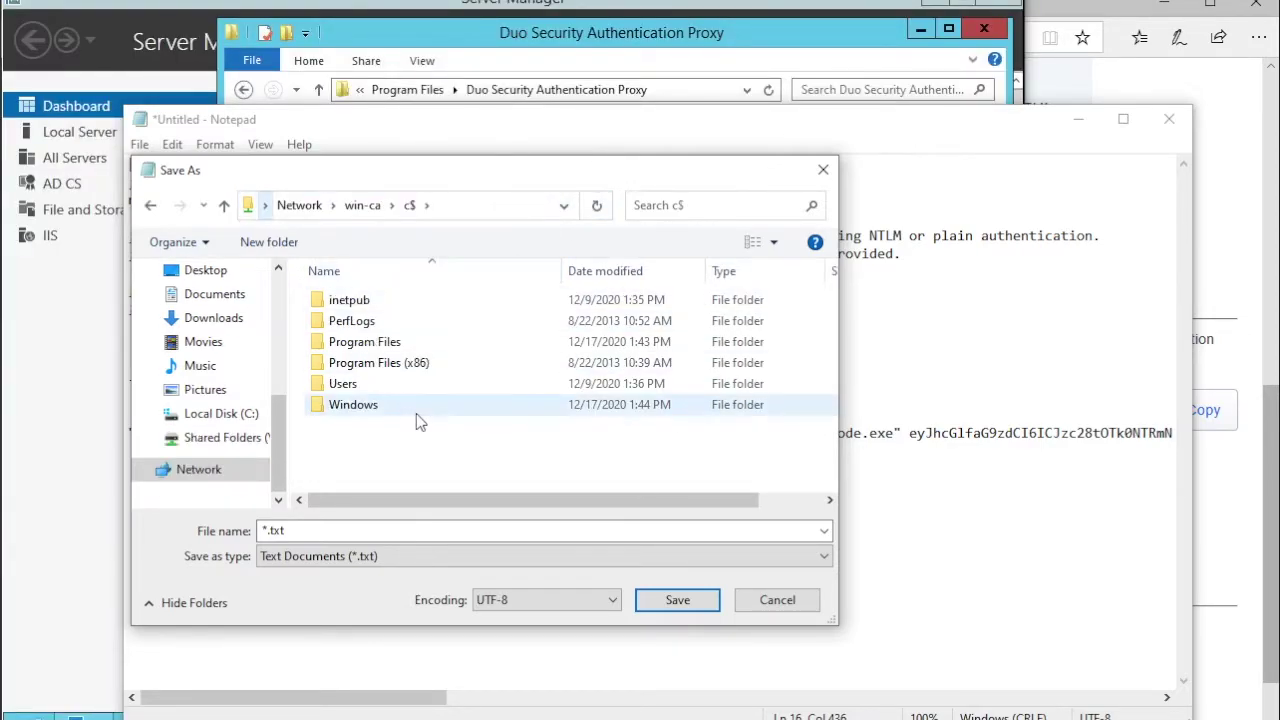
double_click(268, 530)
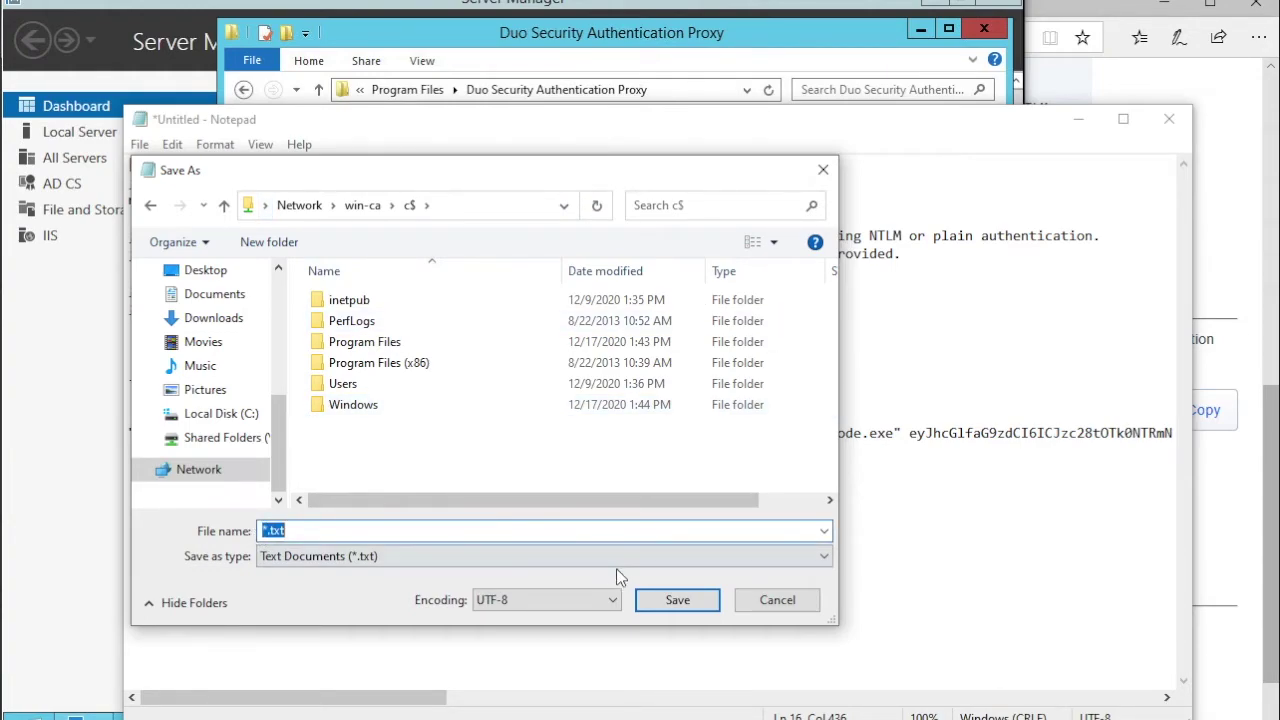
key(Home)
key(shift+Right)
text(duoSSO)
click(680, 601)
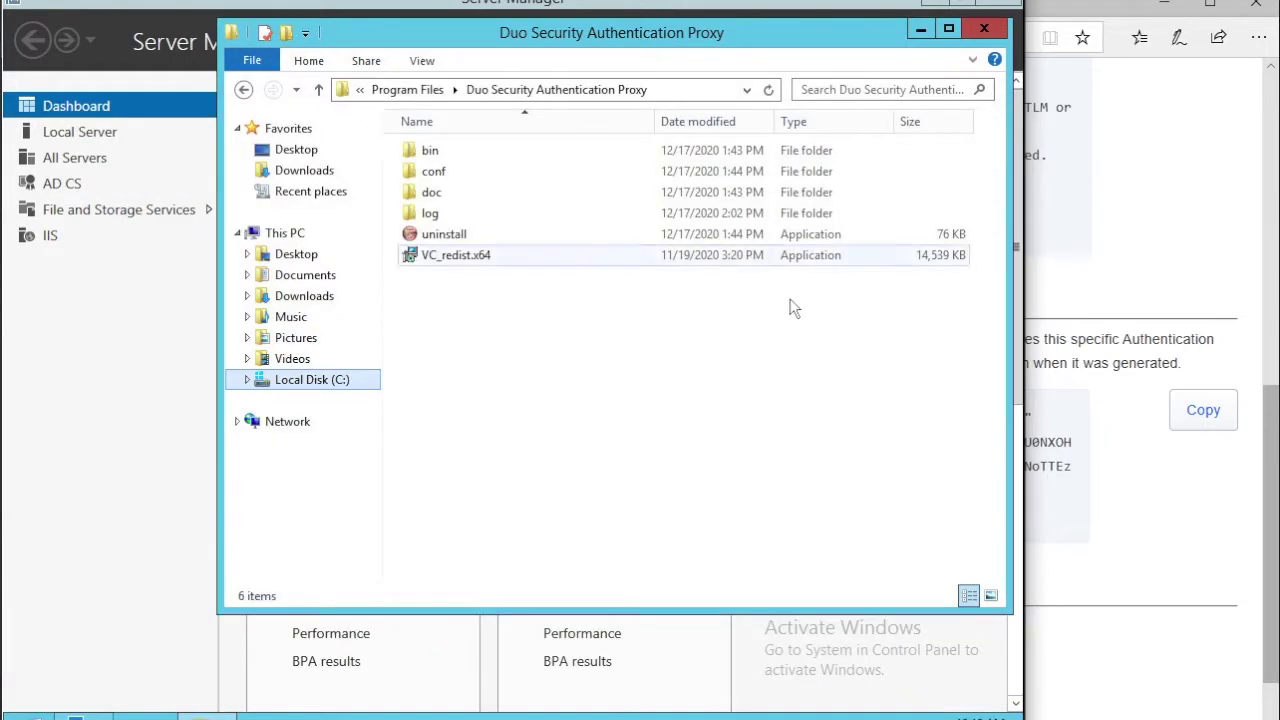
Open duoSSO from Local Disk (C:) and copy its [sso] configuration lines.
click(303, 387)
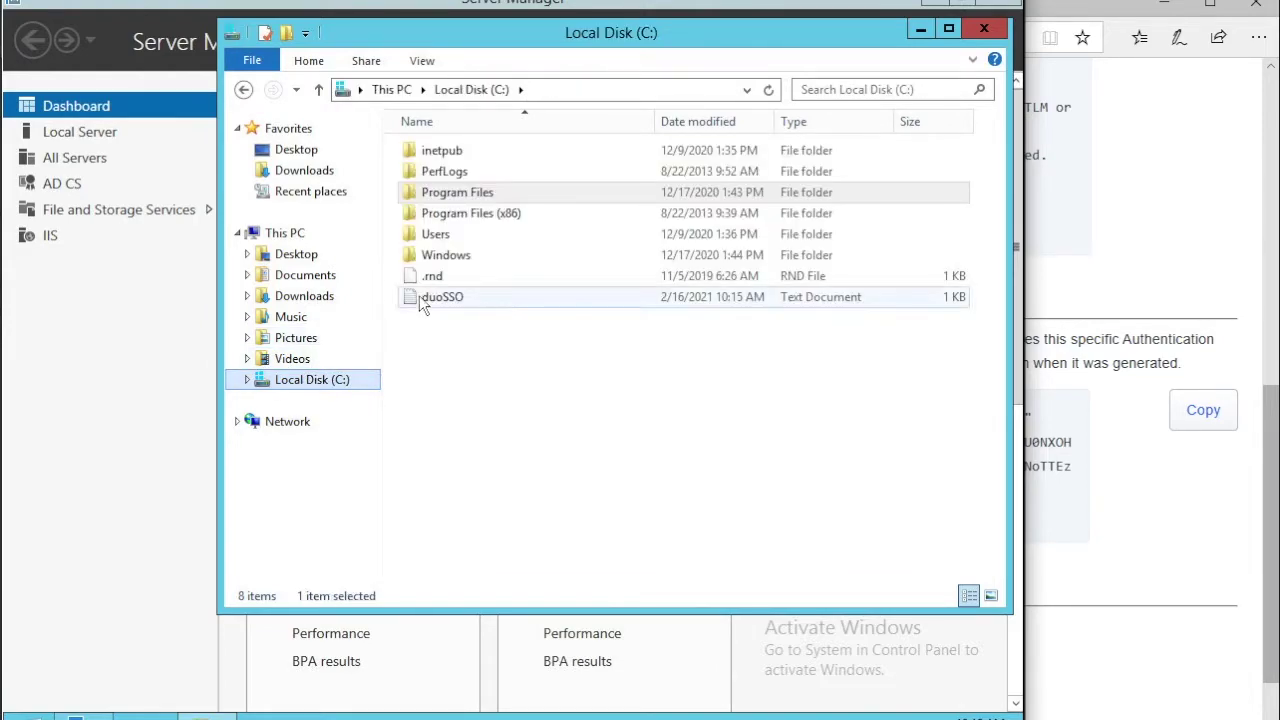
double_click(419, 296)
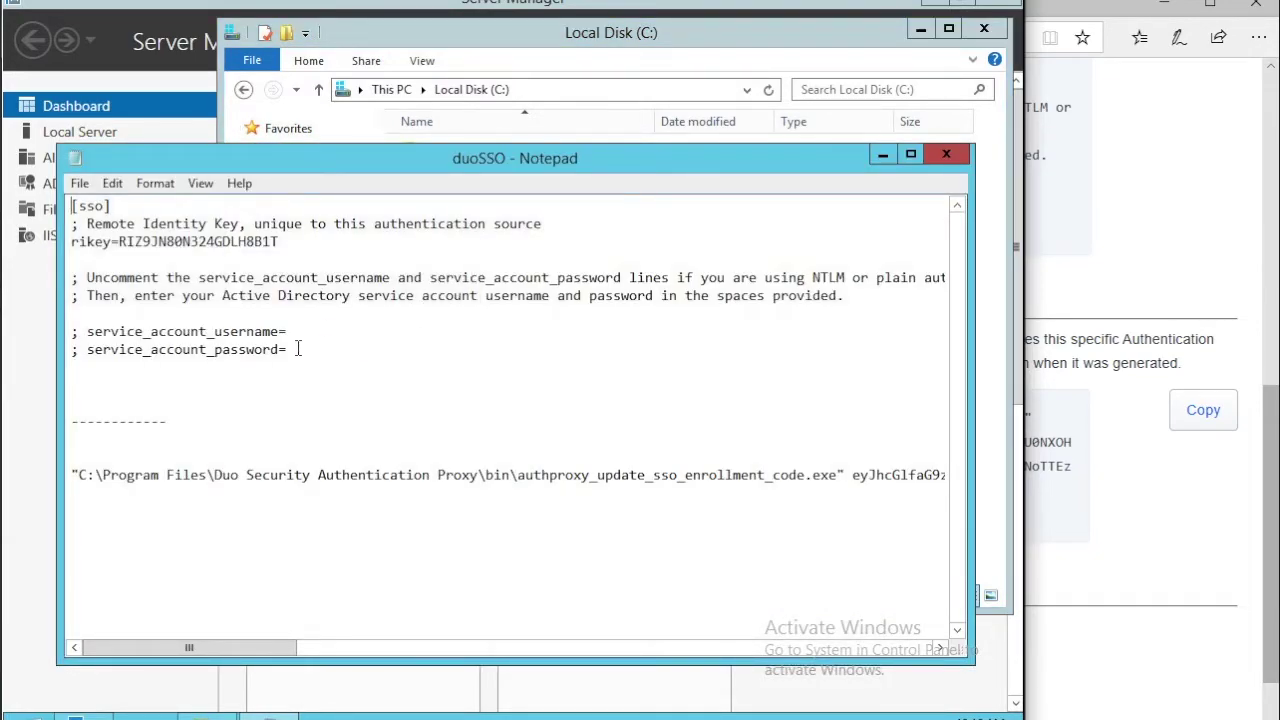
drag(290, 350, 72, 226)
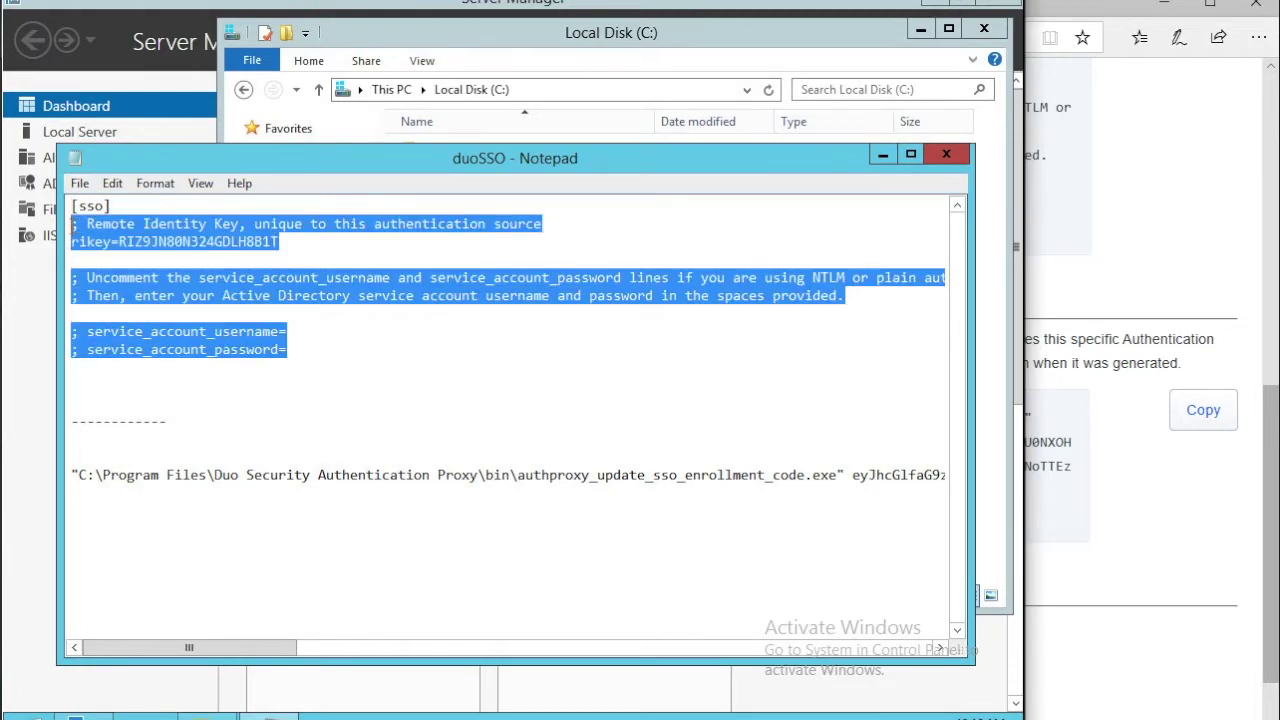
right_click(118, 230)
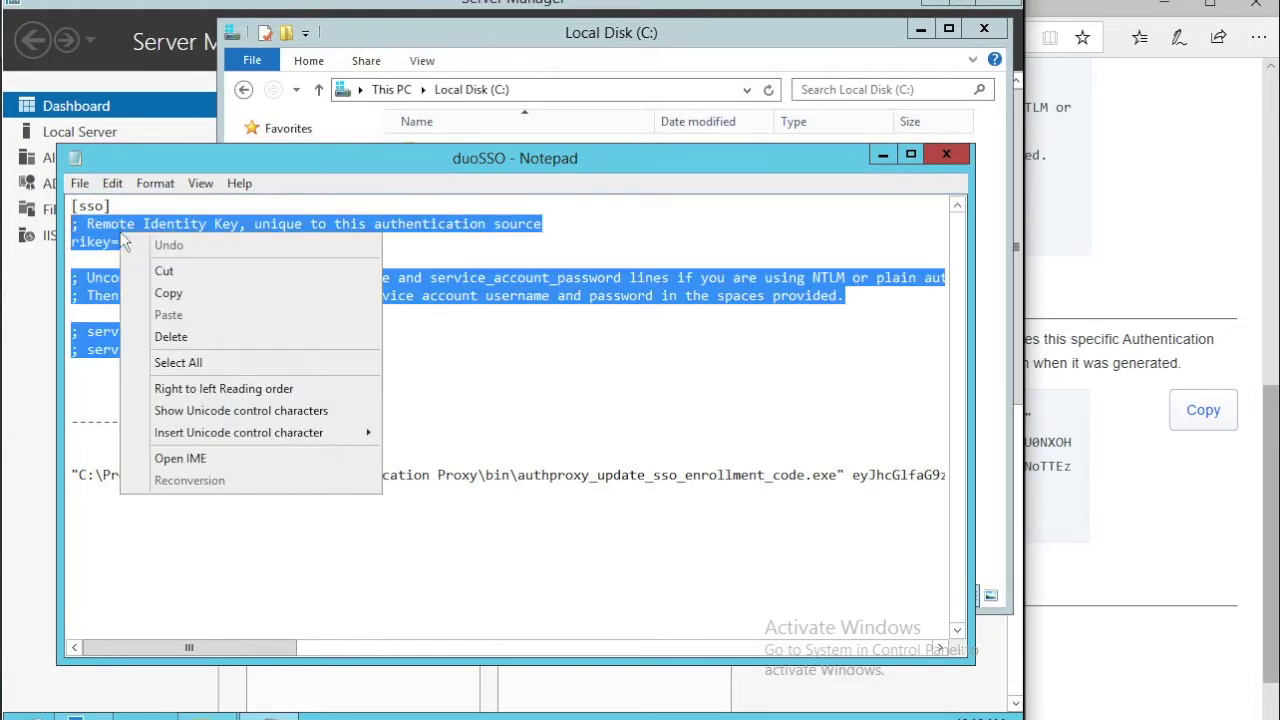
click(180, 292)
Open authproxy from Program Files\Duo Security Authentication Proxy\conf in Notepad.
click(497, 98)
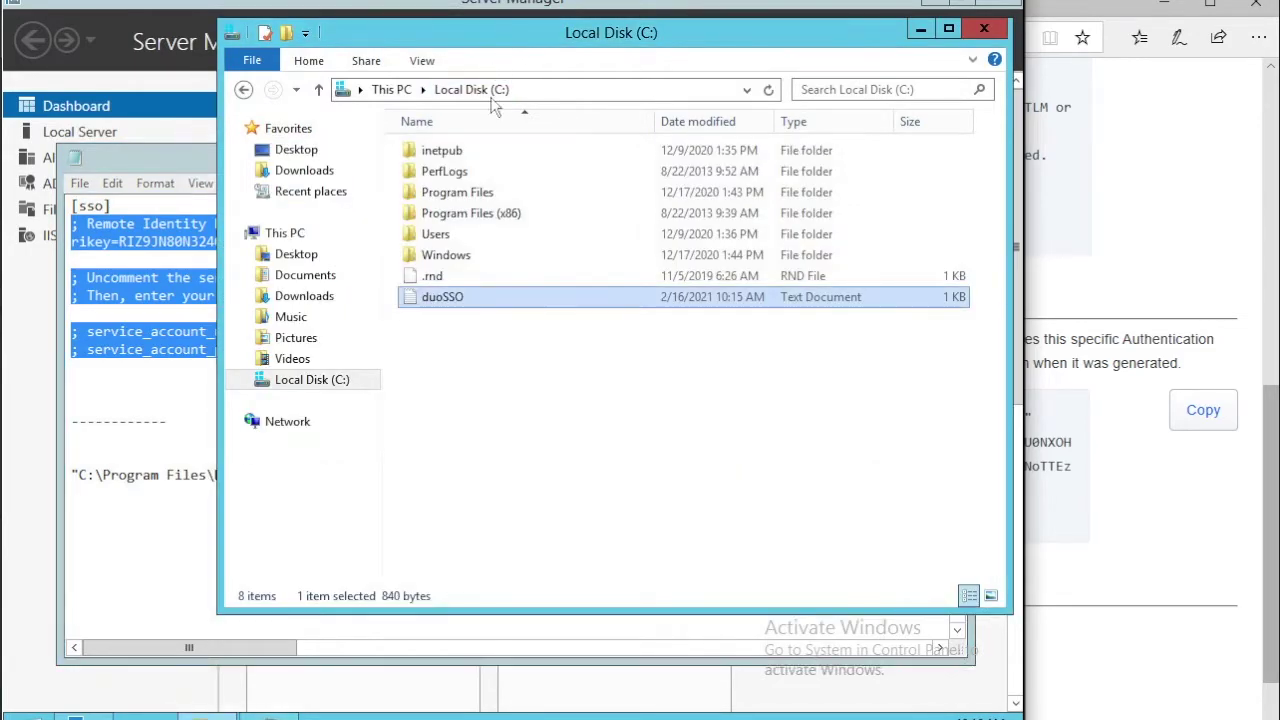
double_click(485, 198)
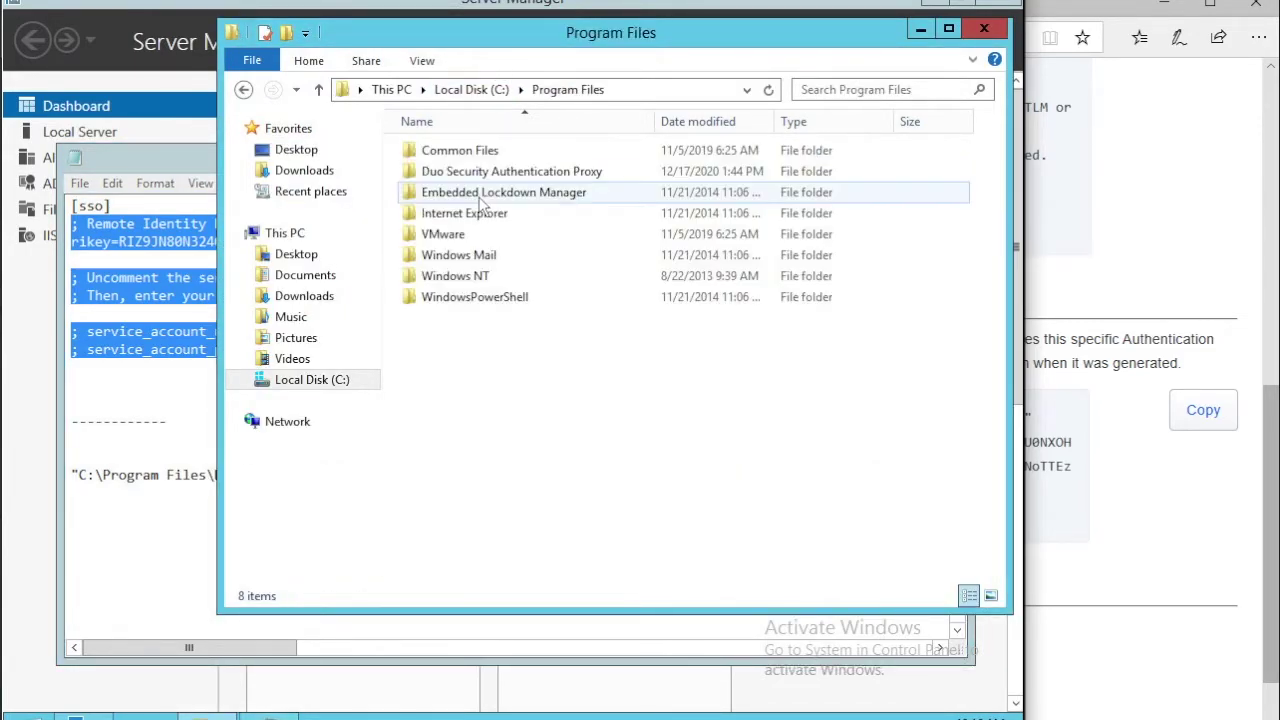
double_click(445, 172)
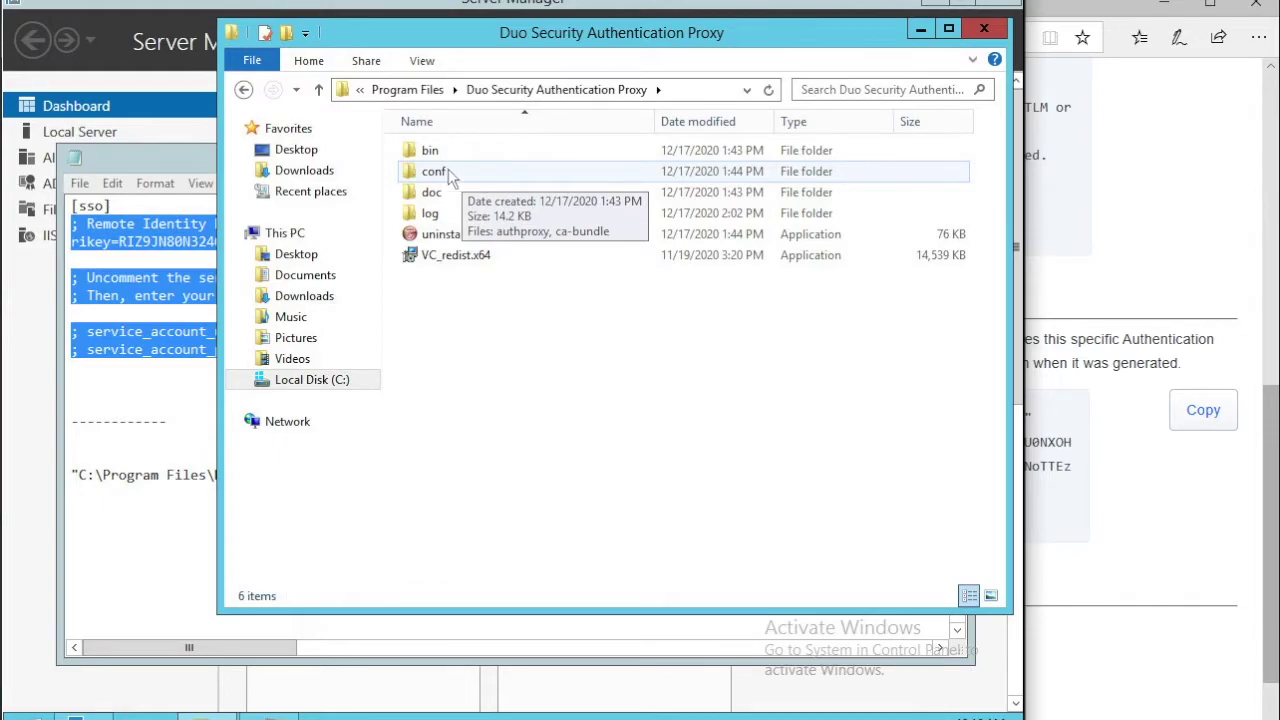
click(441, 174)
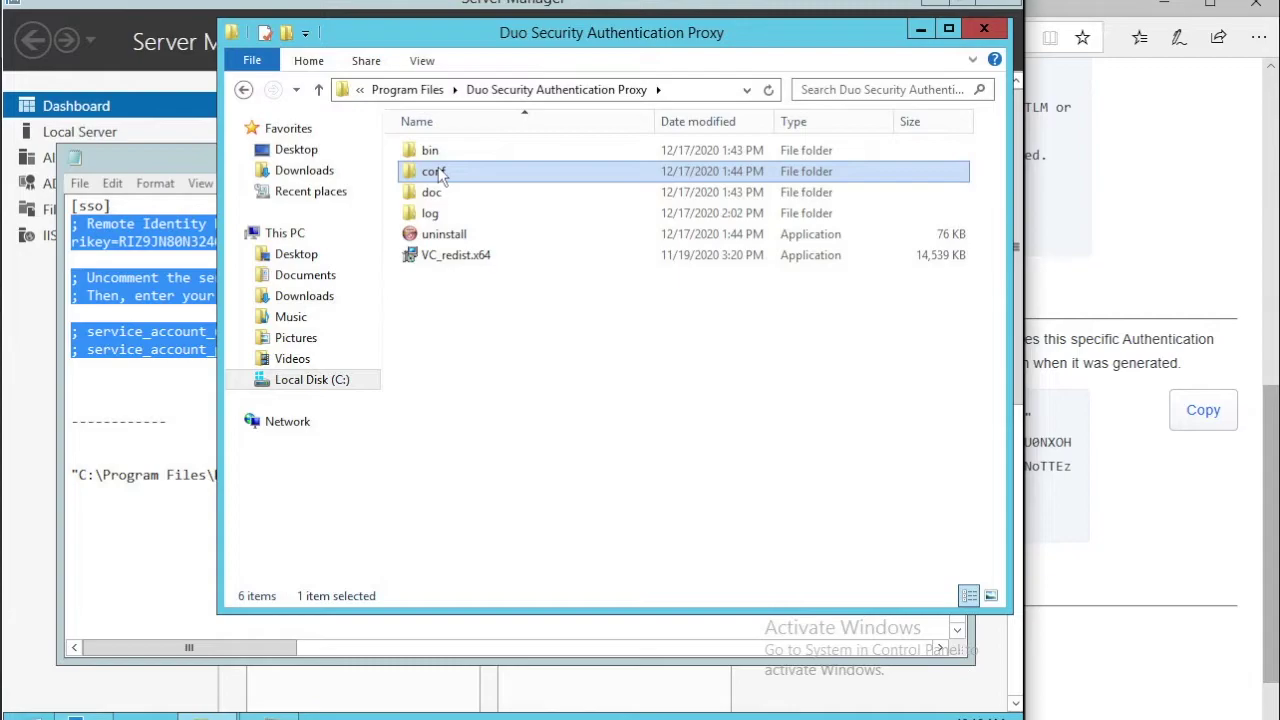
double_click(438, 172)
click(413, 153)
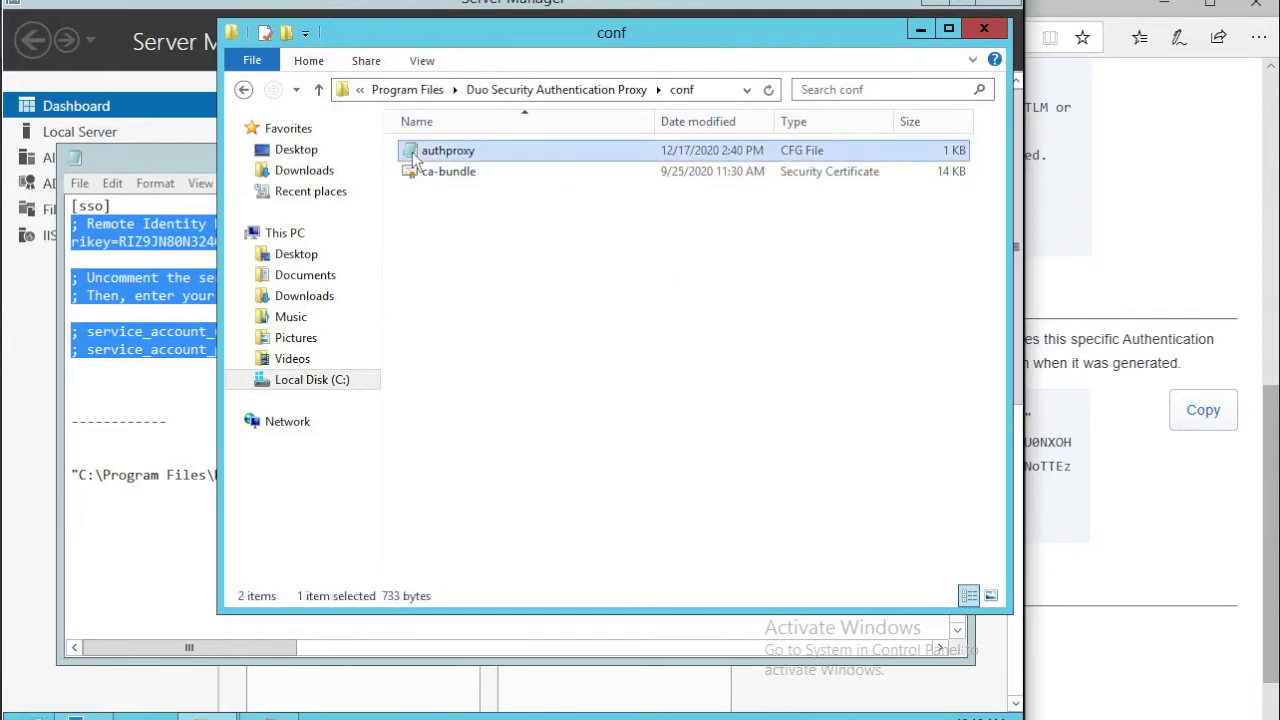
double_click(414, 158)
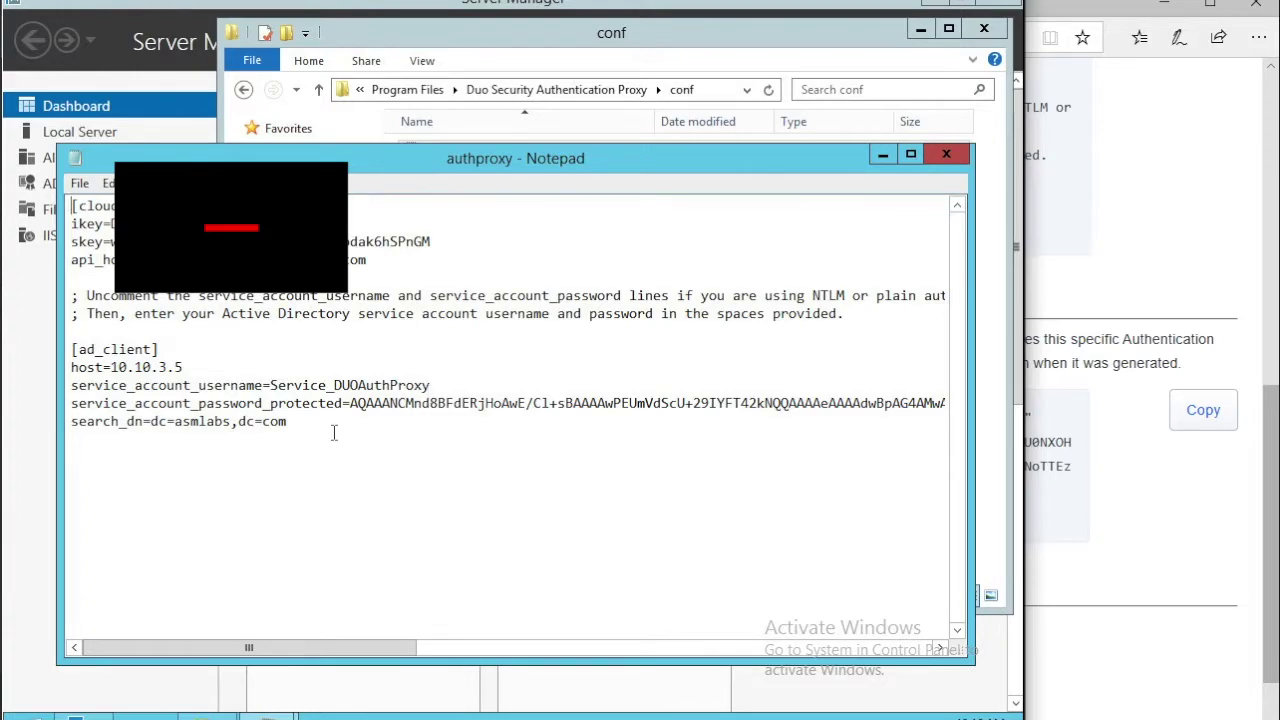
Paste the copied [sso] section into authproxy.cfg below the search_dn line.
click(87, 457)
right_click(87, 457)
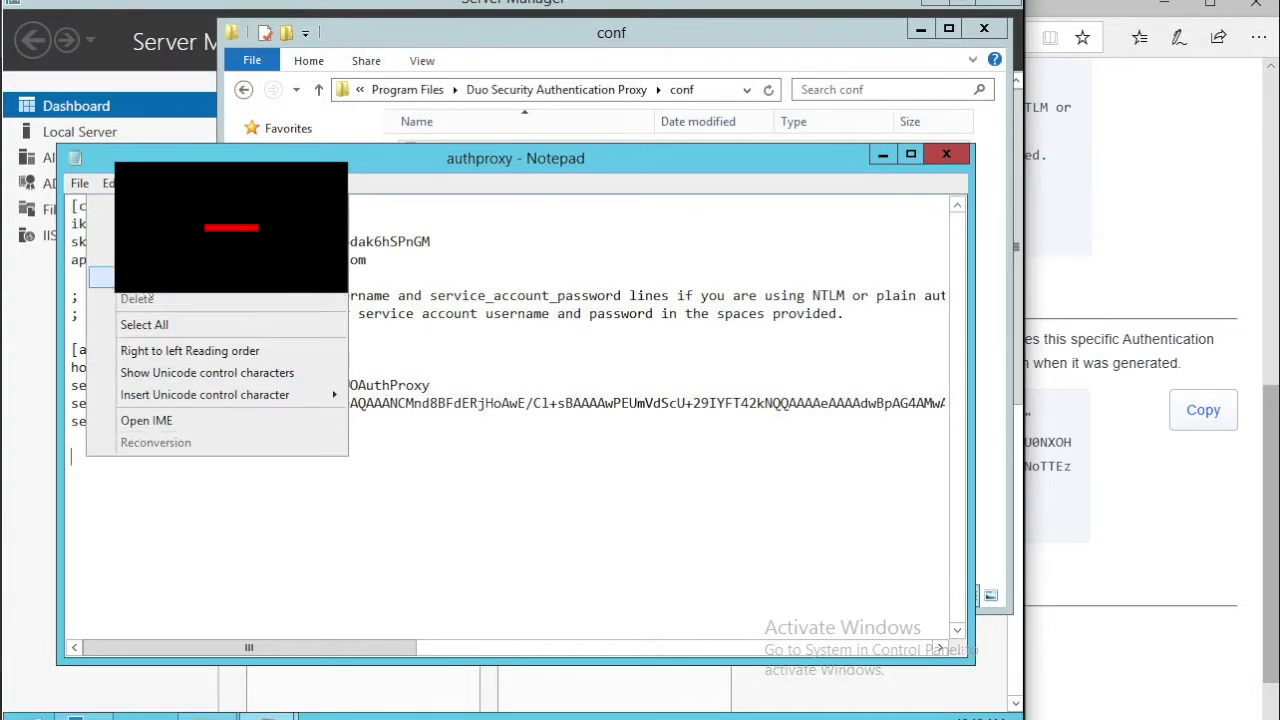
click(102, 277)
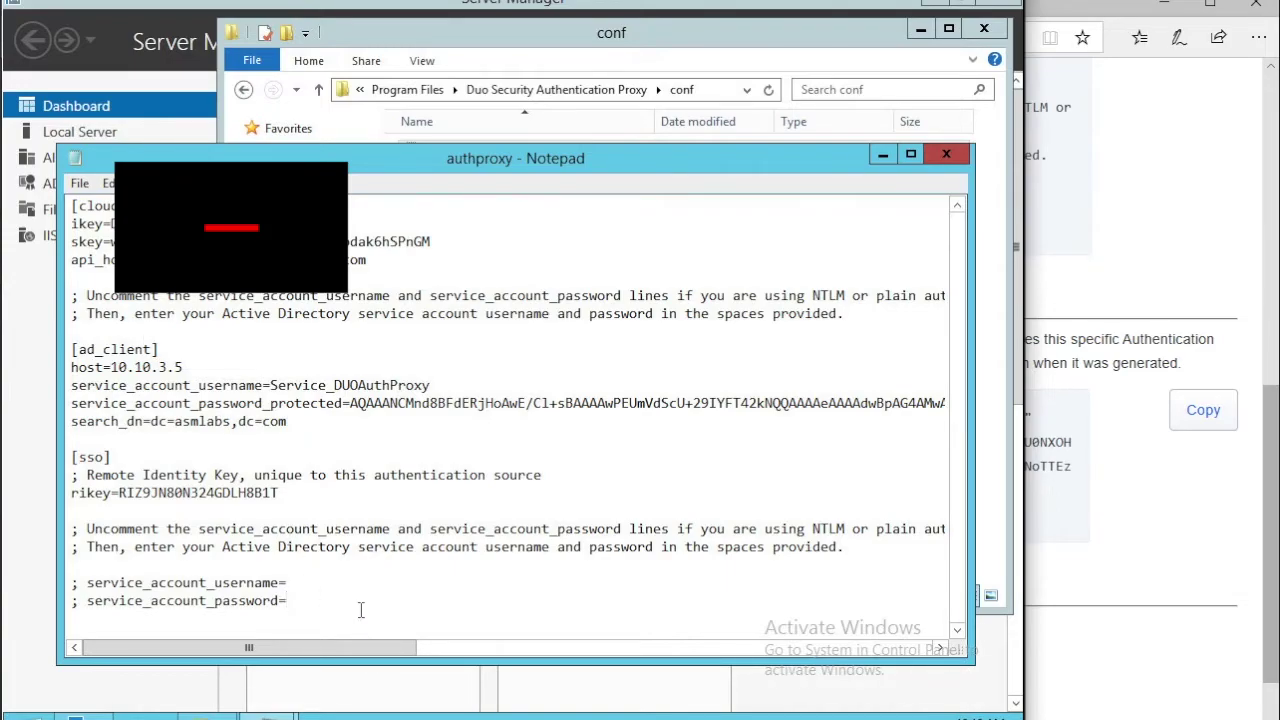
click(346, 584)
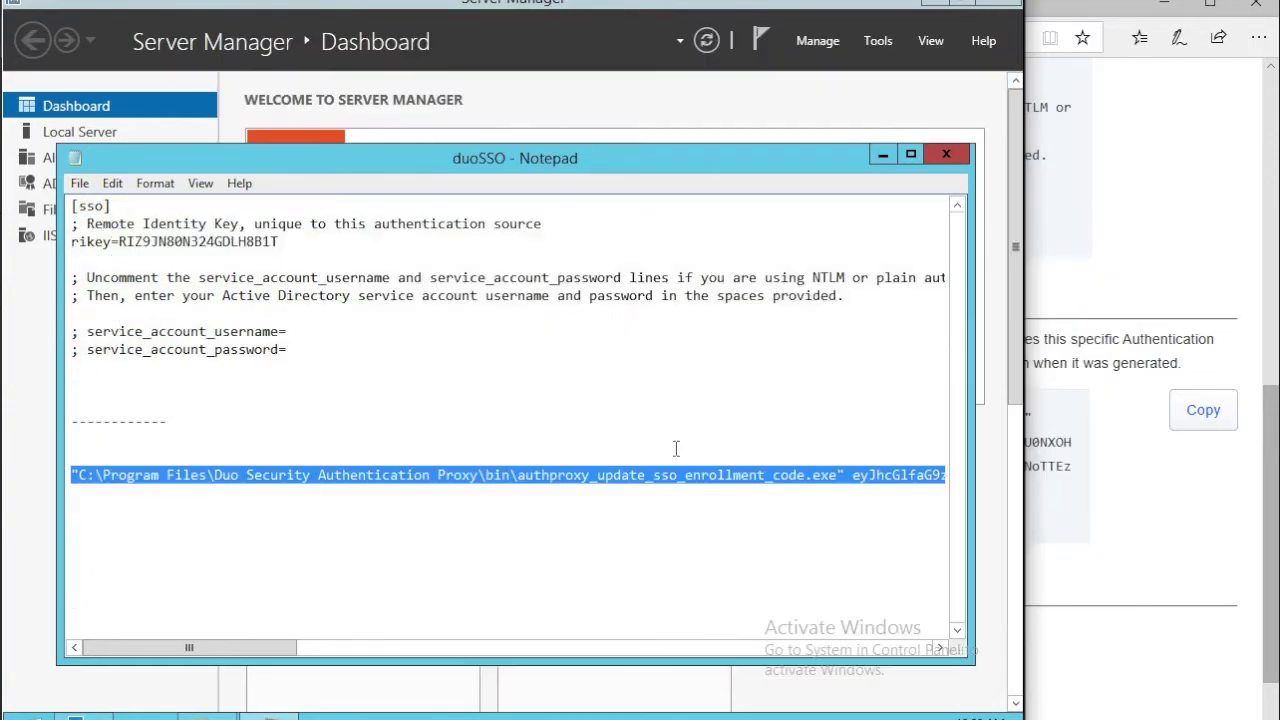
Copy the enrollment command from duoSSO and run it in an administrator Command Prompt.
drag(72, 475, 48, 484)
right_click(106, 484)
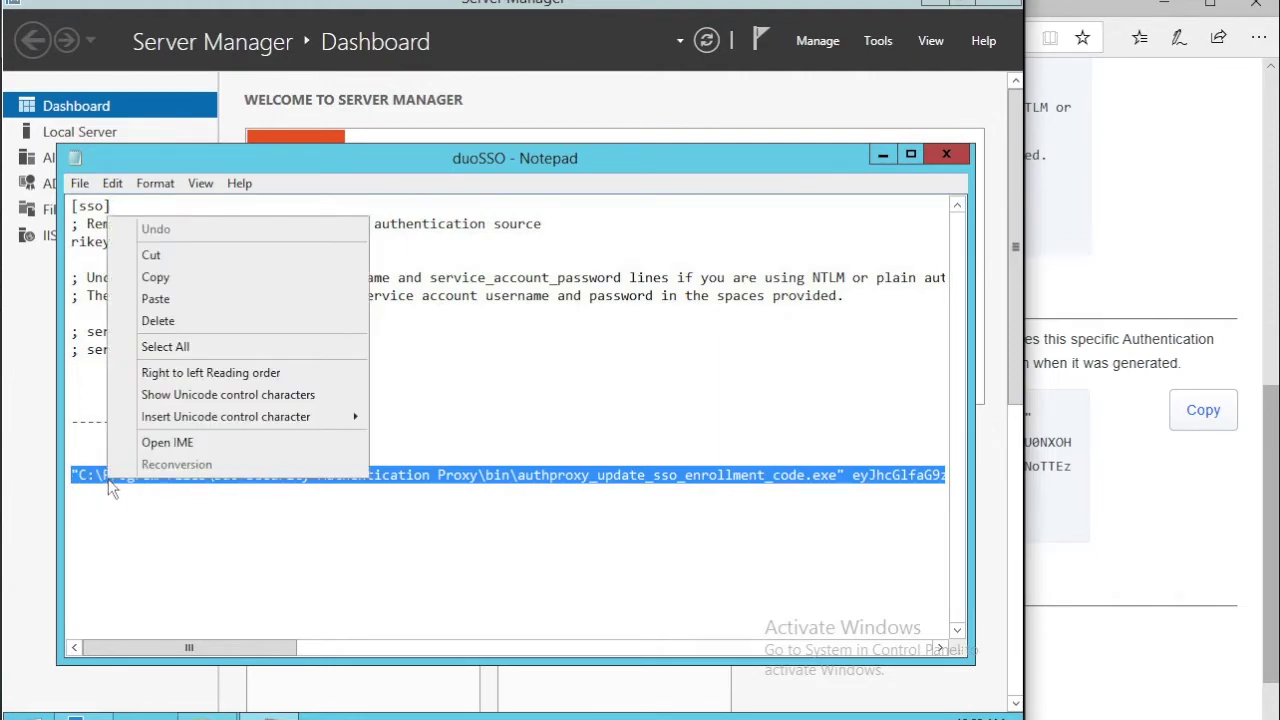
click(166, 279)
right_click(18, 714)
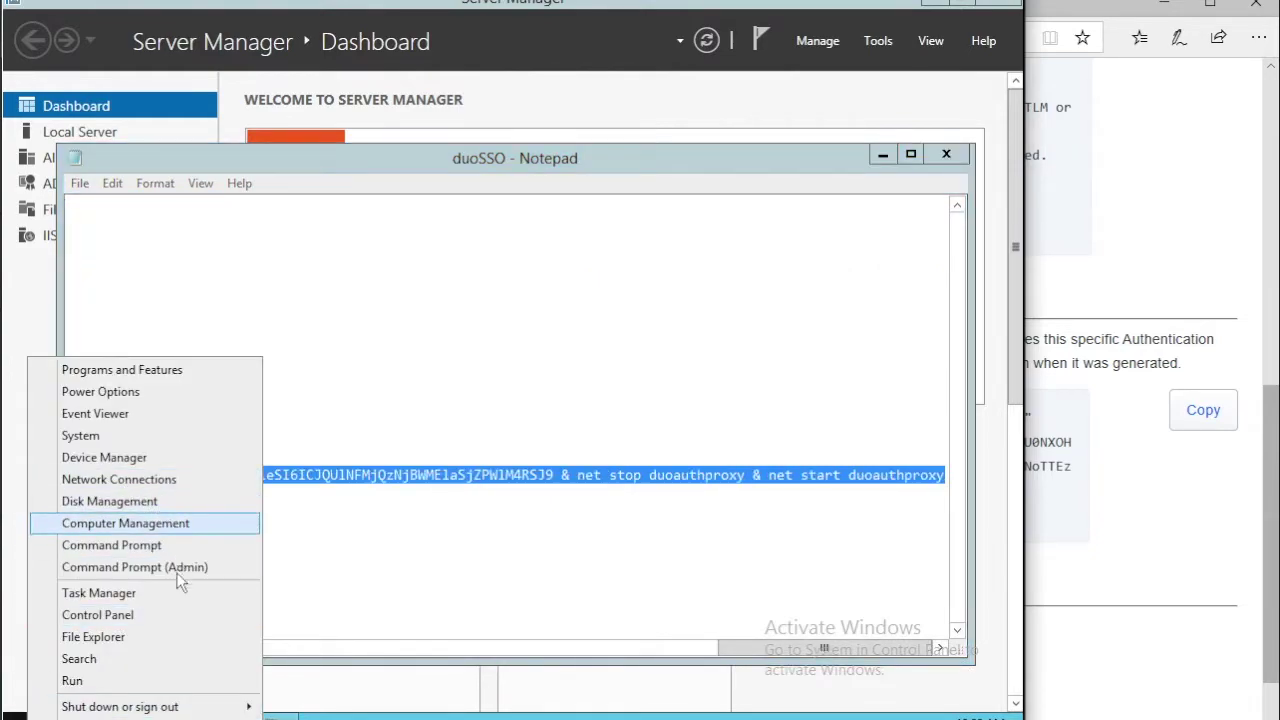
click(178, 567)
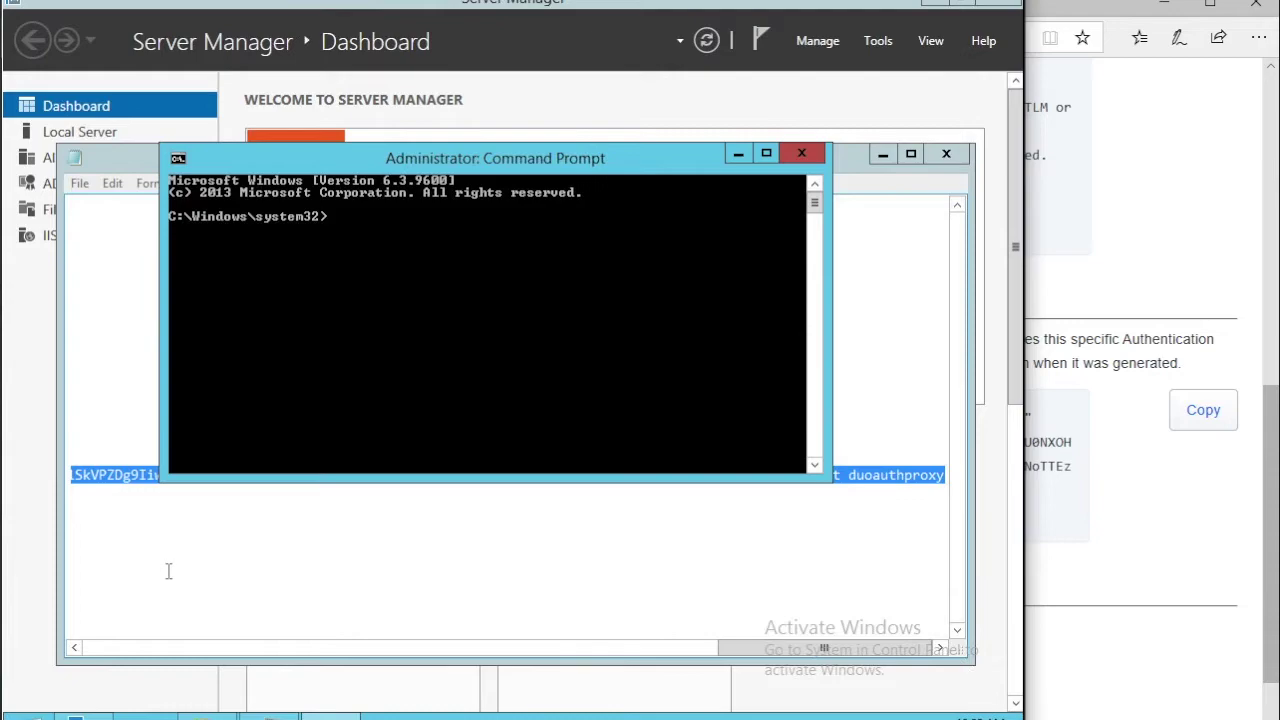
right_click(340, 215)
click(365, 277)
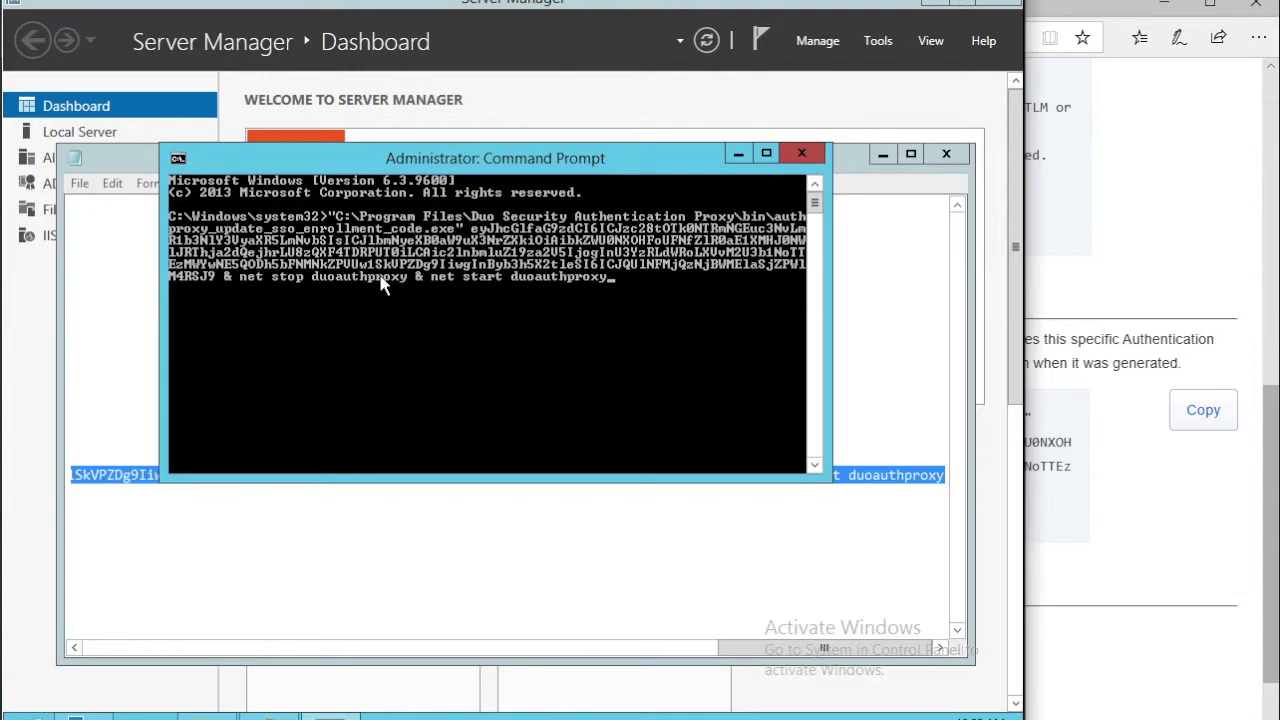
key(Return)
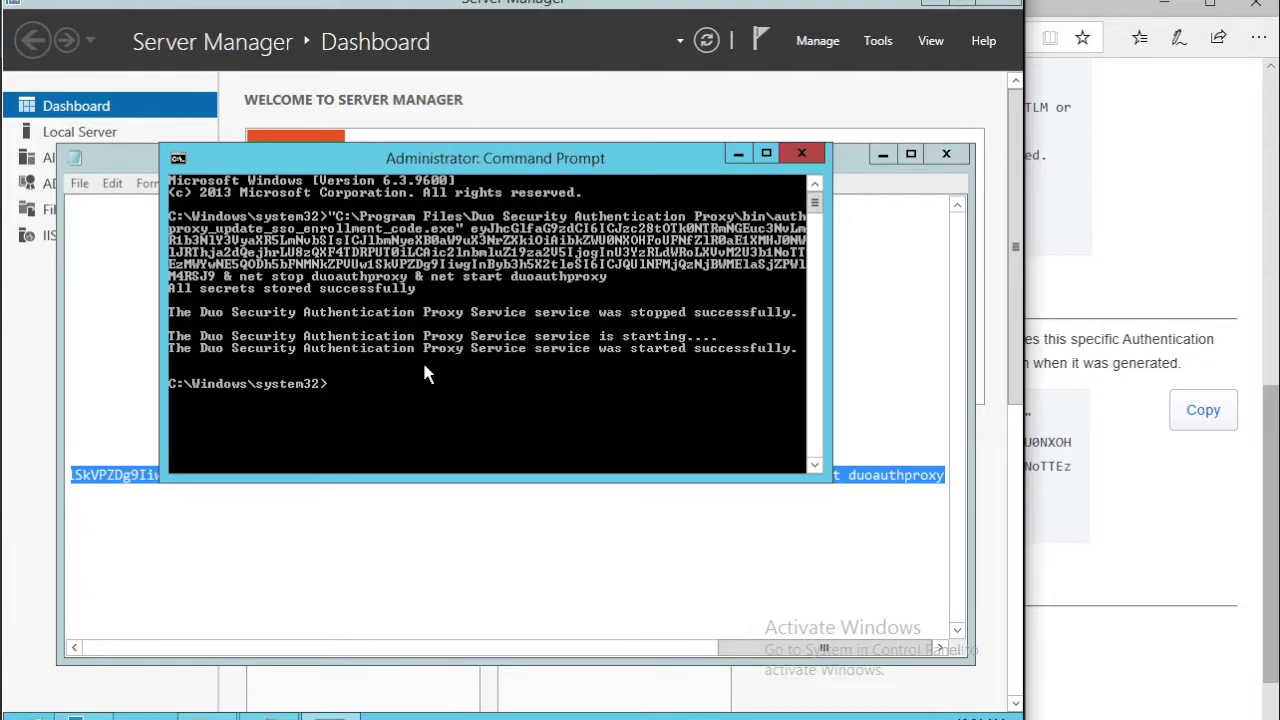
Run the proxy connection test, confirming version 5.1.1 is Connected, then return to Configuration.
click(1110, 310)
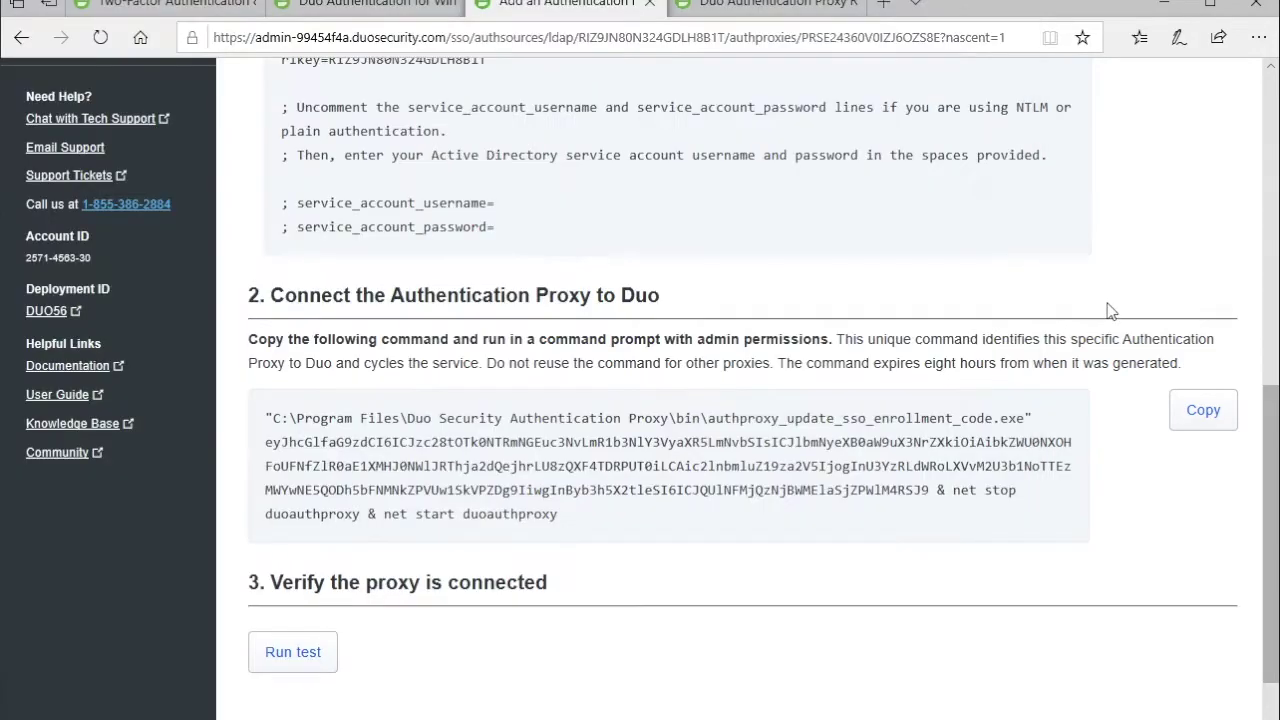
click(310, 653)
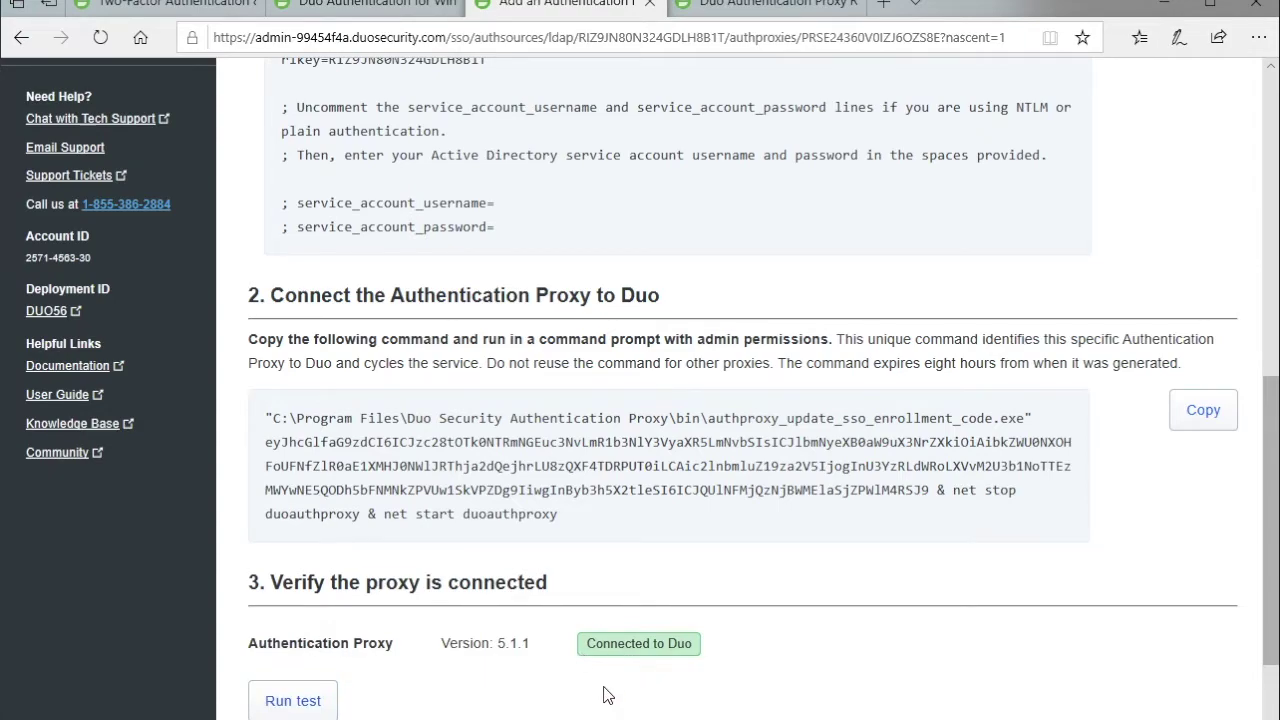
scroll(606, 660, up, 4)
scroll(608, 693, down, 6)
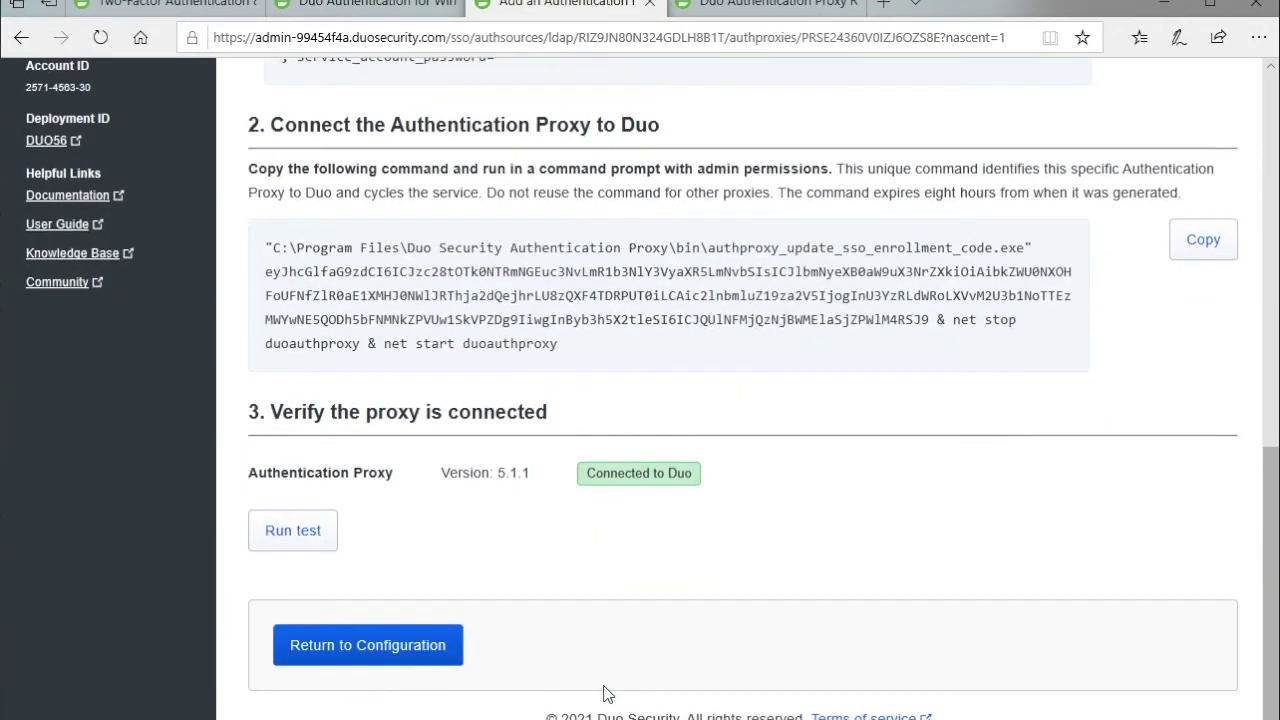
click(381, 647)
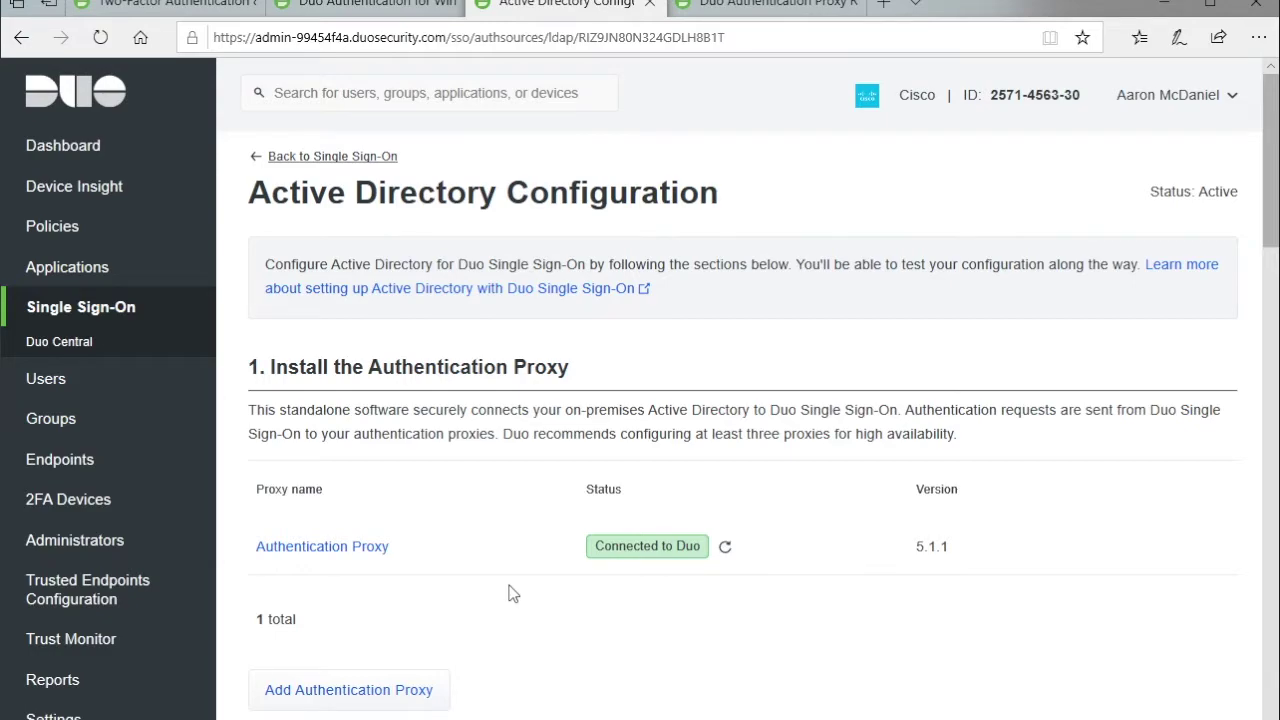
Prefix the directory's Display Name with ASMLABS to make 'ASMLABS Active Directory'.
scroll(510, 593, down, 3)
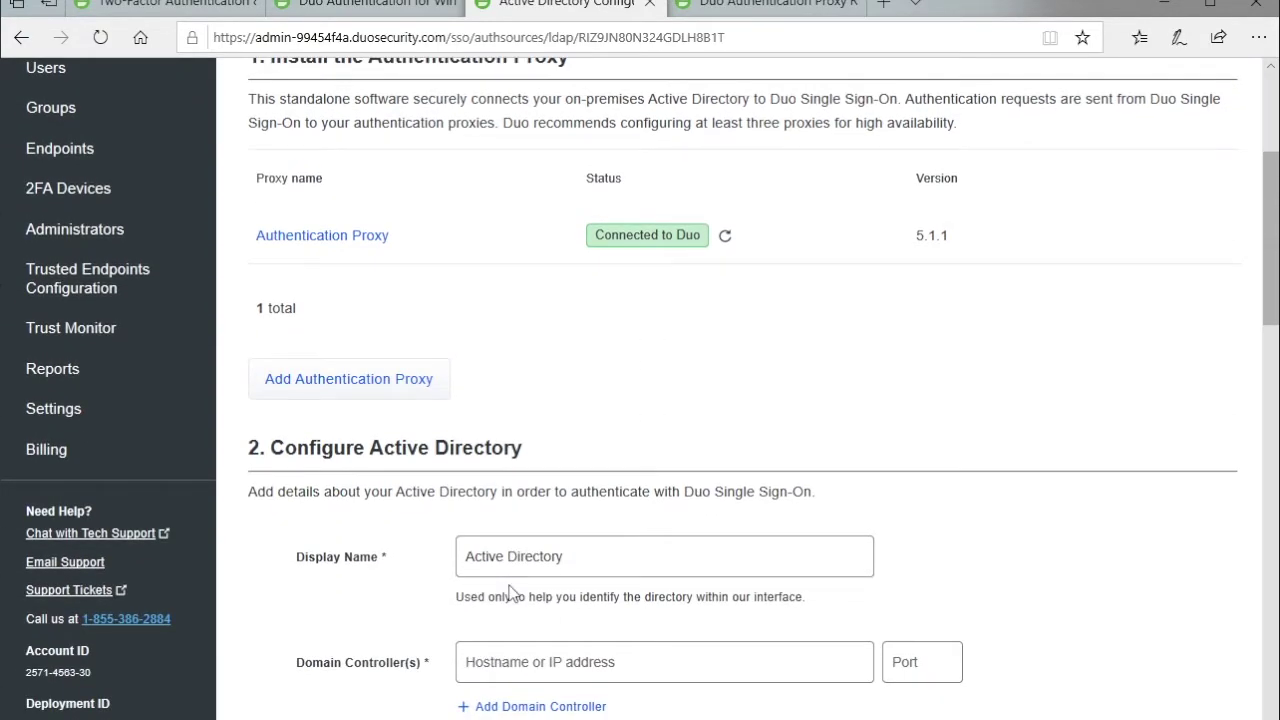
scroll(510, 593, down, 2)
click(637, 351)
key(Home)
text(AS)
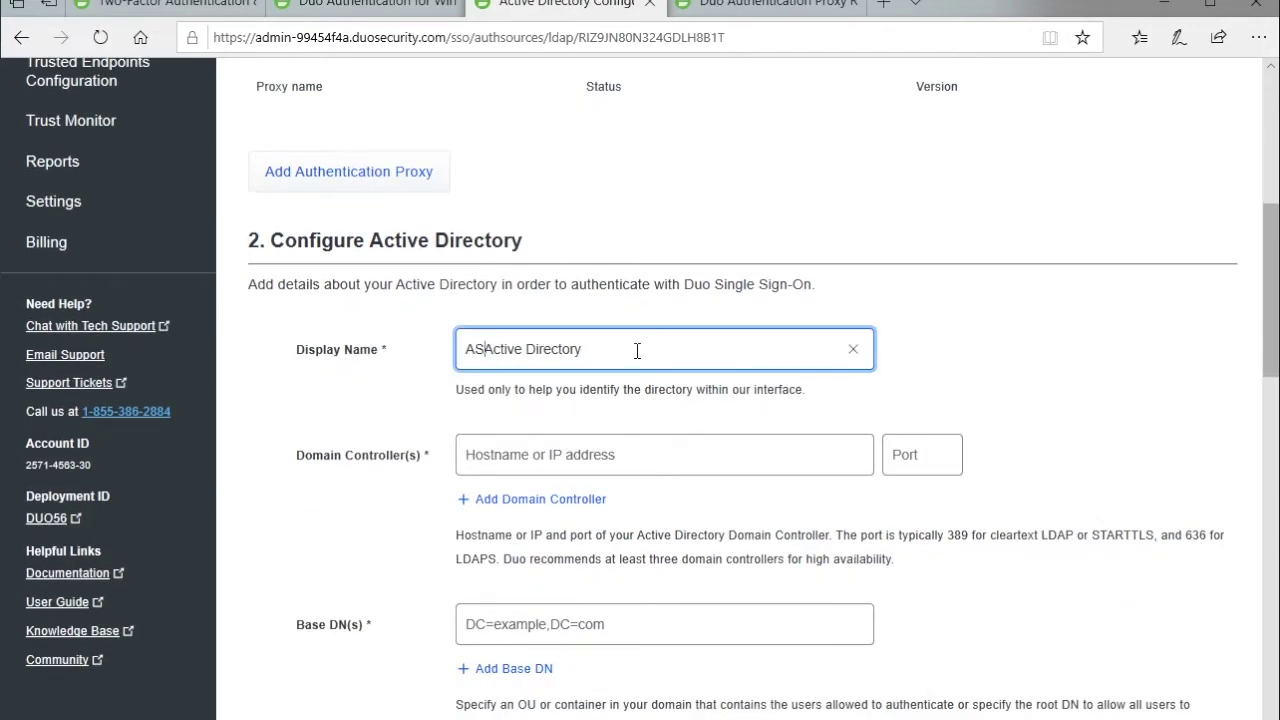
text(MLAB)
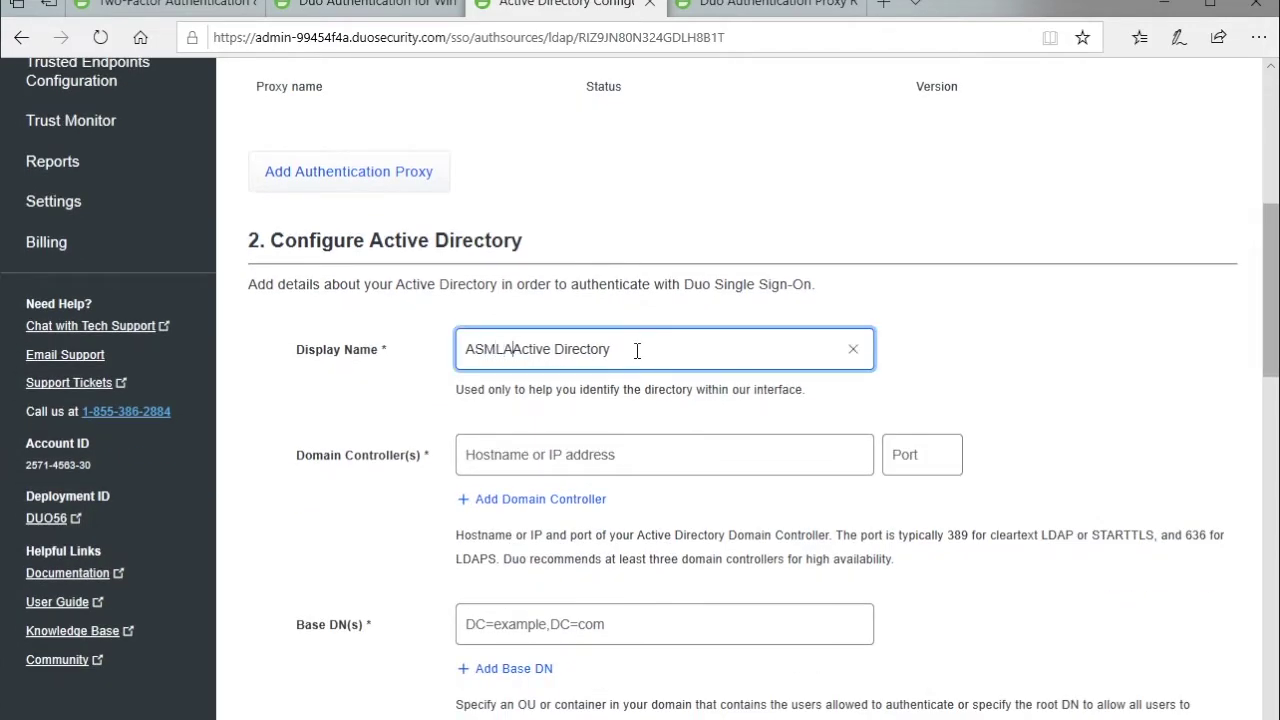
text(S)
drag(637, 350, 603, 352)
Enter domain controller 10.10.3.5 on port 389 and base DN DC=asmlabs,DC=com.
click(577, 466)
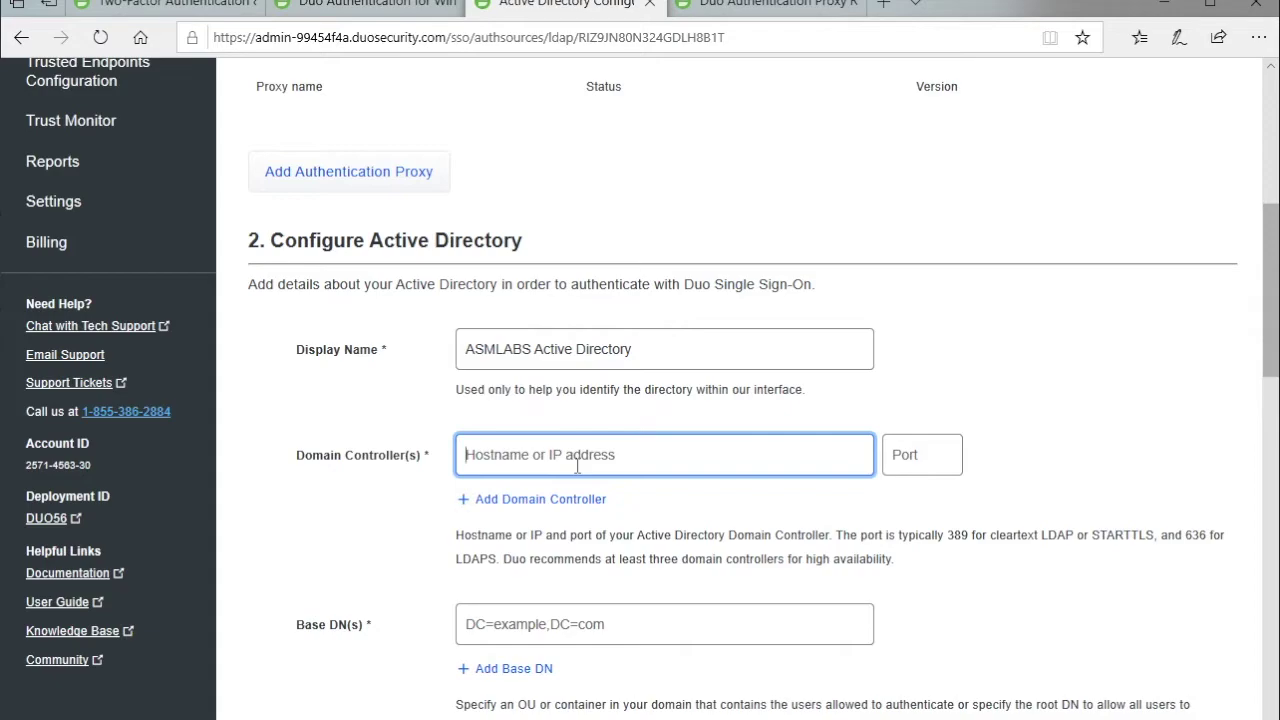
text(10.)
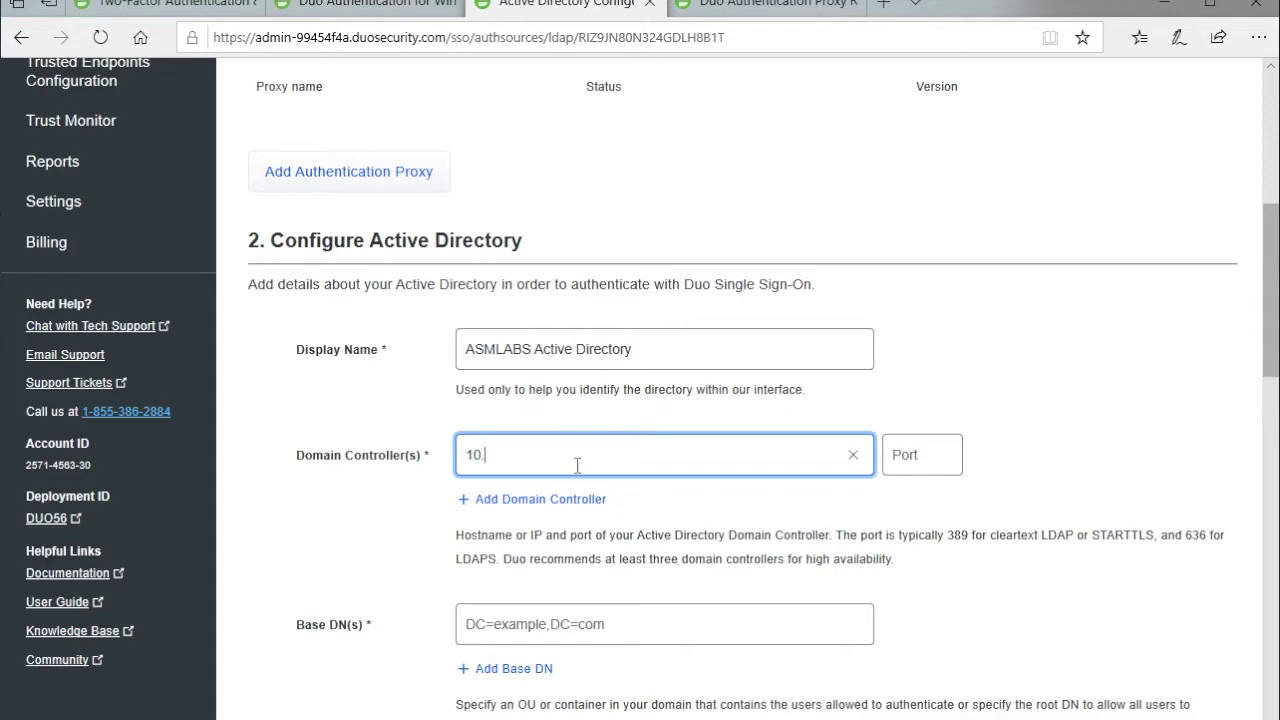
text(10)
text(.3.5)
click(915, 455)
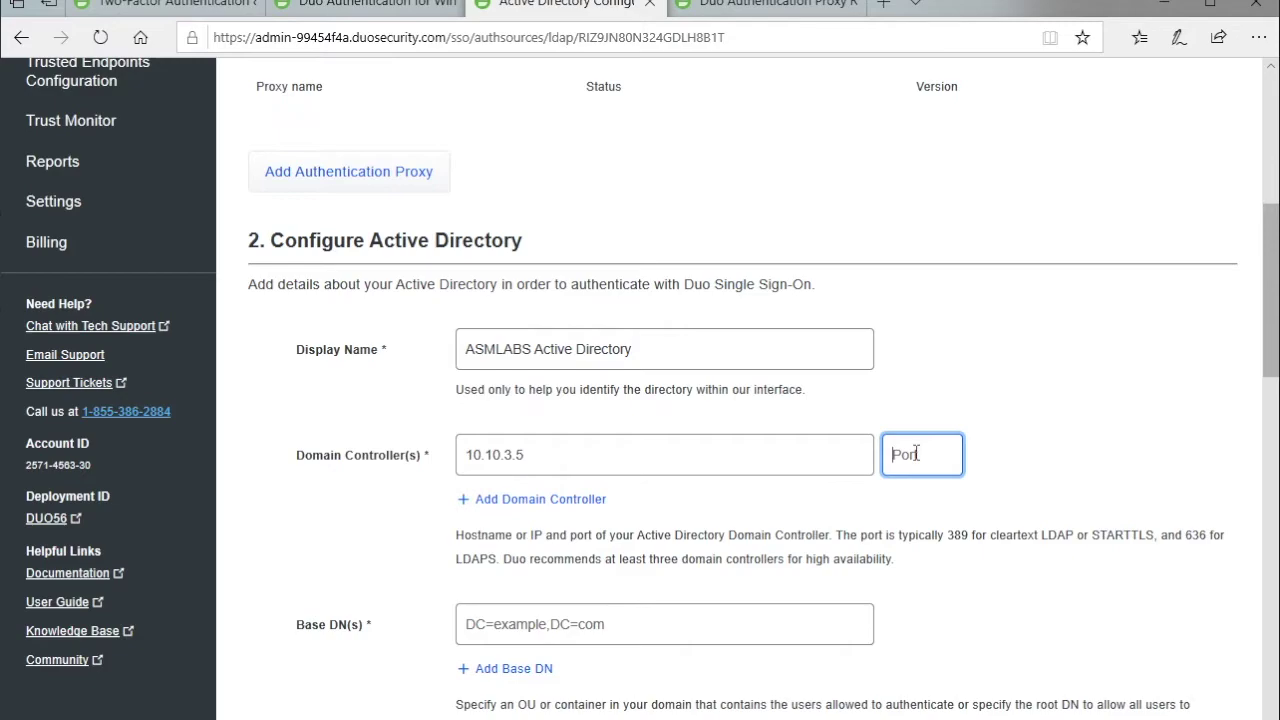
text(389)
key(Tab)
text(DC)
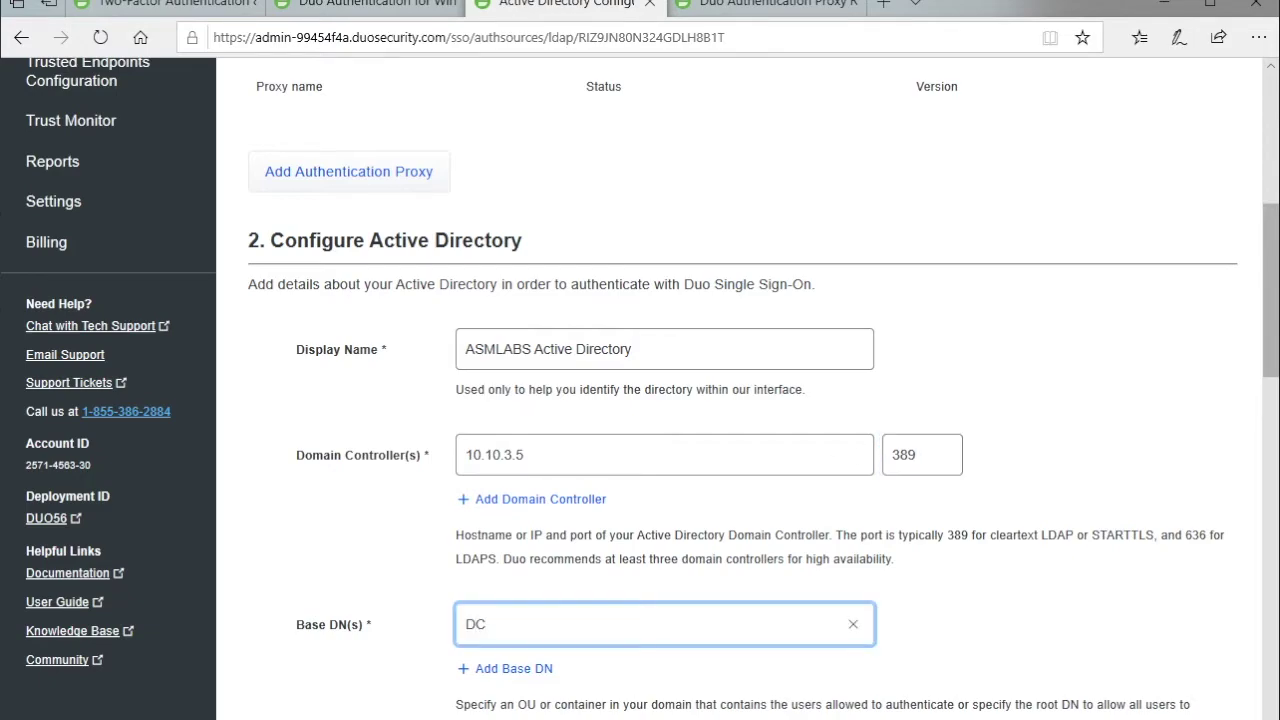
text(=)
text(l)
text(asmlab)
text(s,)
text(DC)
text(=)
text(com)
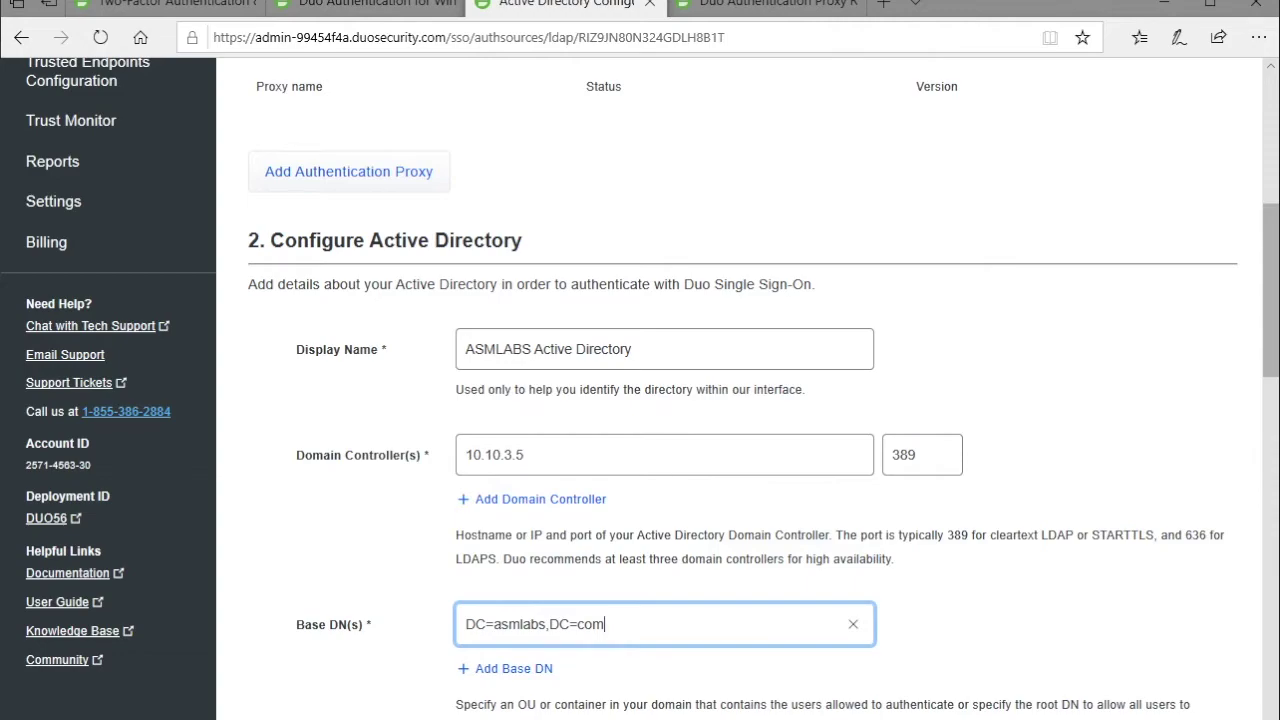
click(1007, 569)
scroll(1007, 569, up, 3)
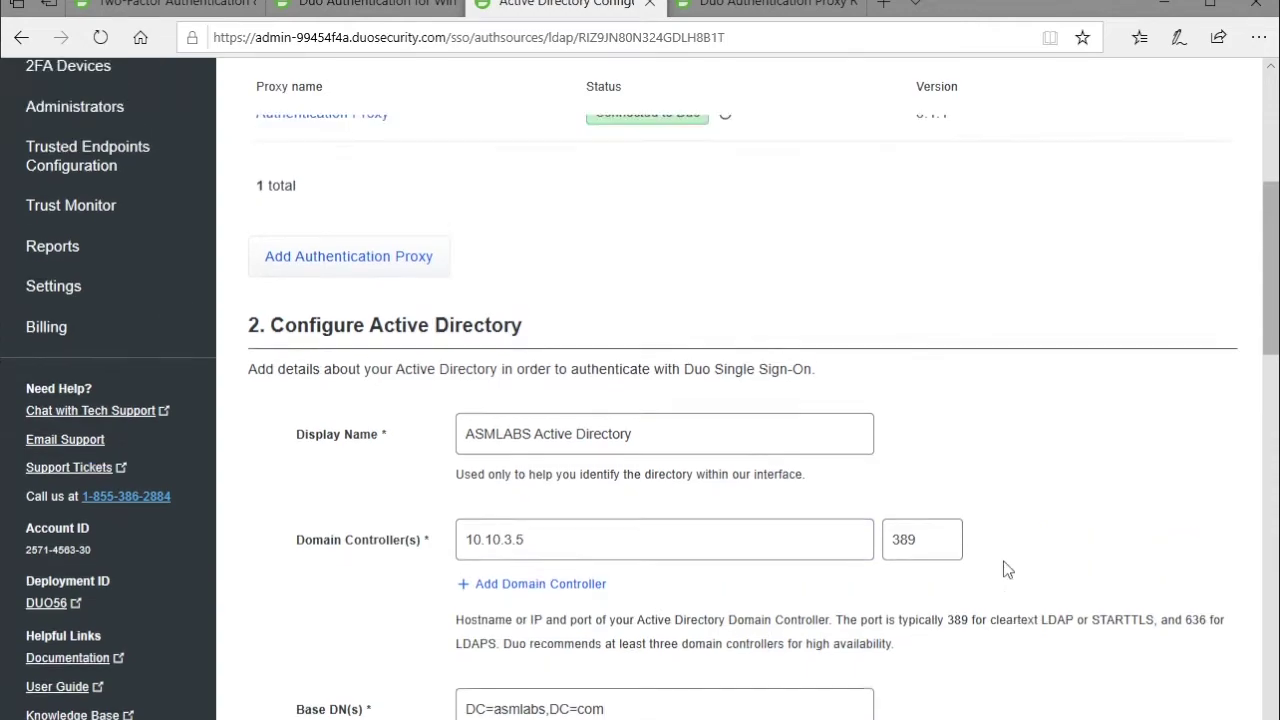
scroll(1007, 569, down, 5)
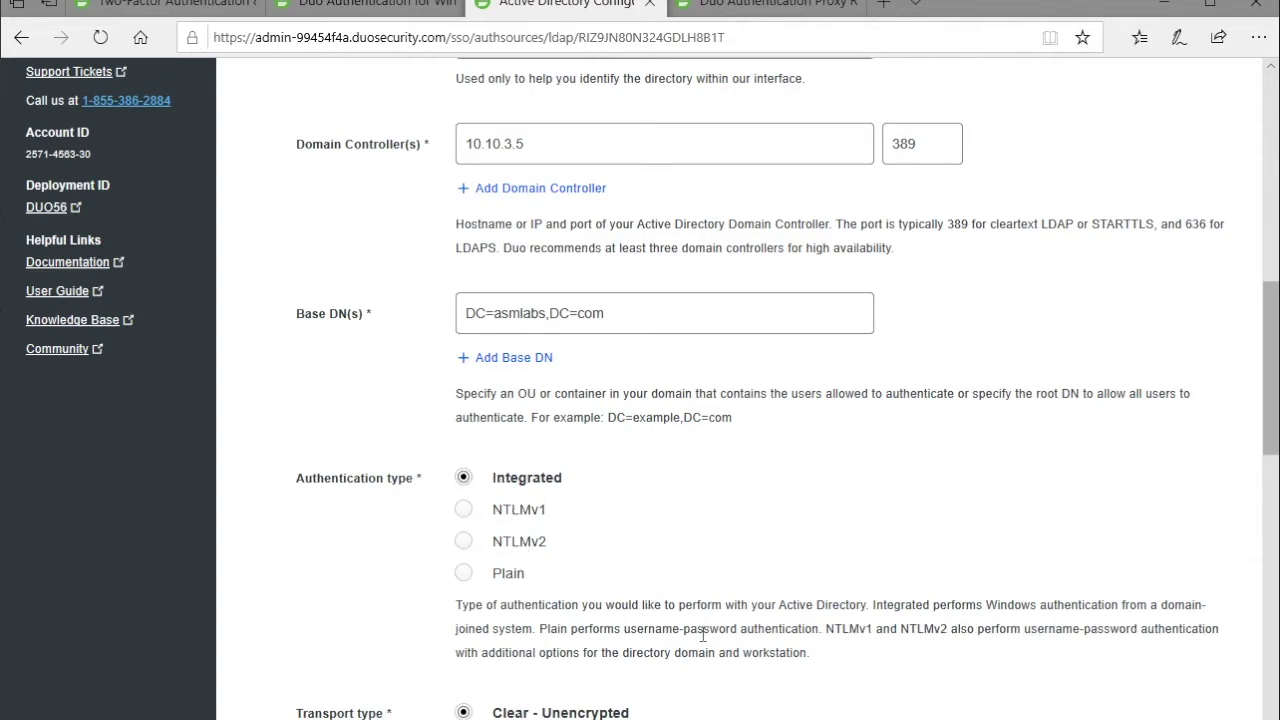
scroll(705, 634, up, 2)
scroll(705, 634, down, 4)
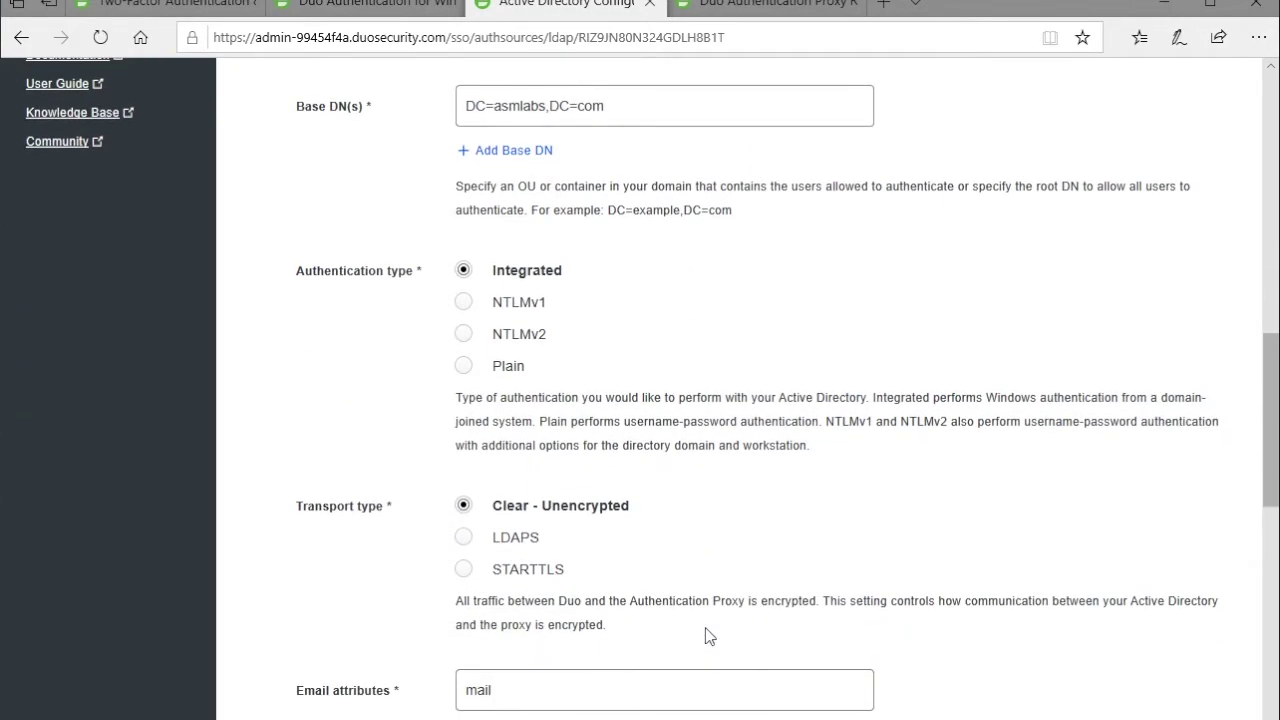
scroll(705, 634, down, 1)
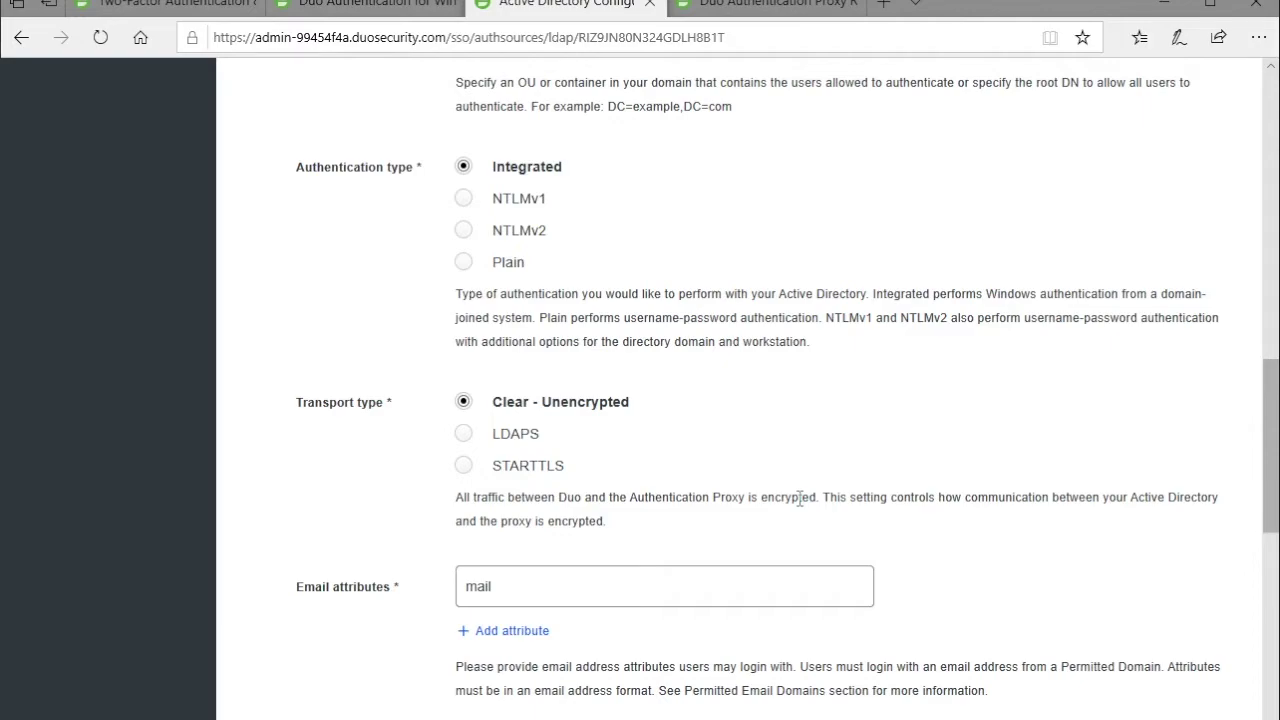
scroll(812, 500, up, 1)
scroll(812, 500, down, 1)
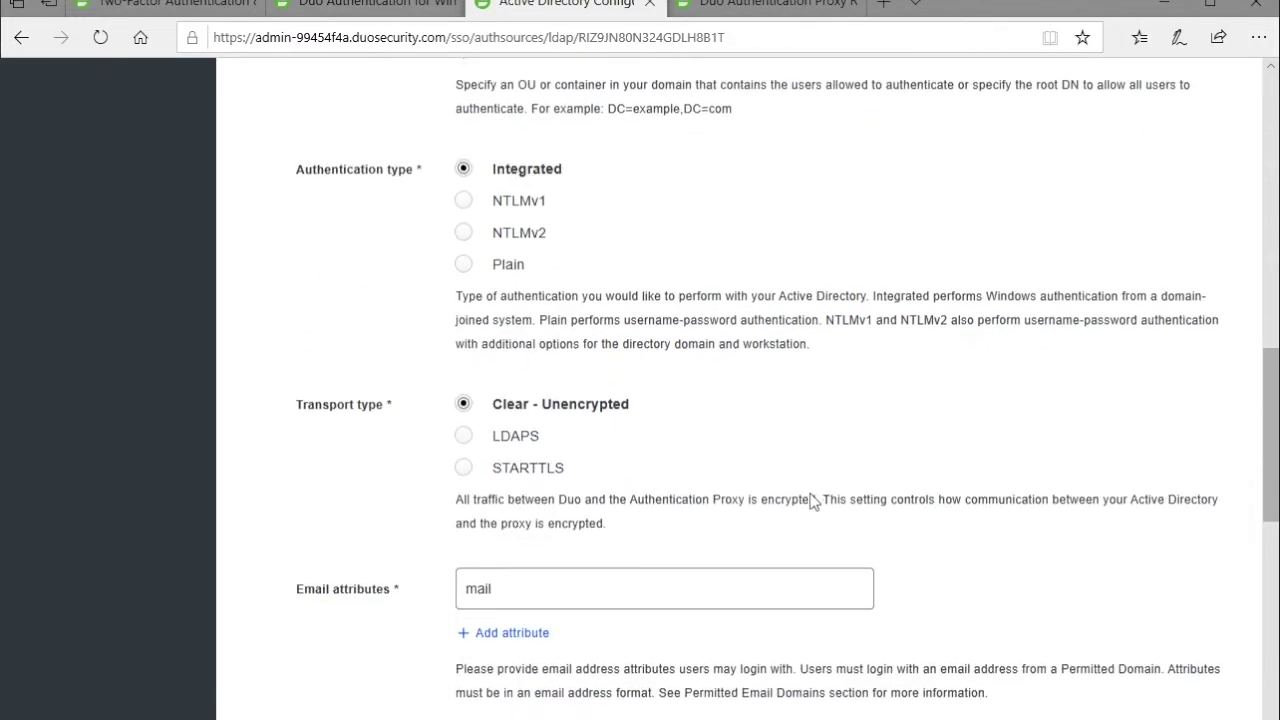
scroll(812, 500, down, 3)
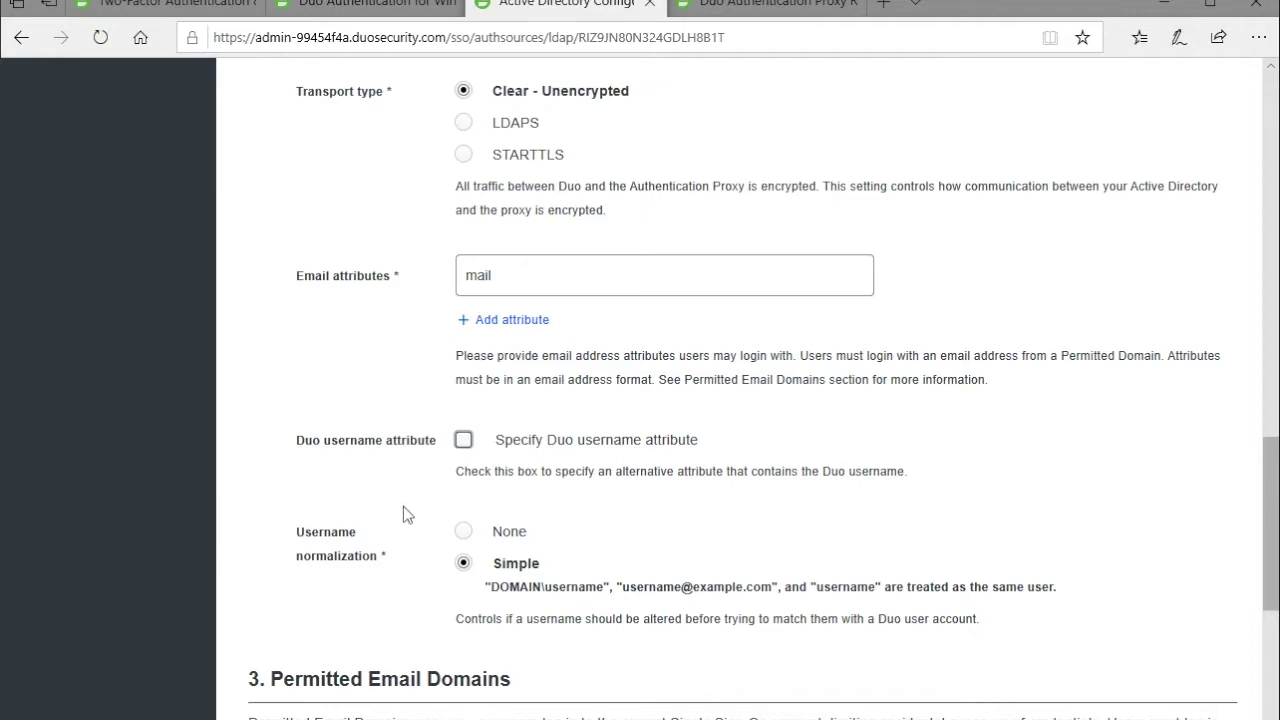
Enable 'Specify Duo username attribute' and enter sAMAccountName as the attribute.
click(463, 441)
click(534, 482)
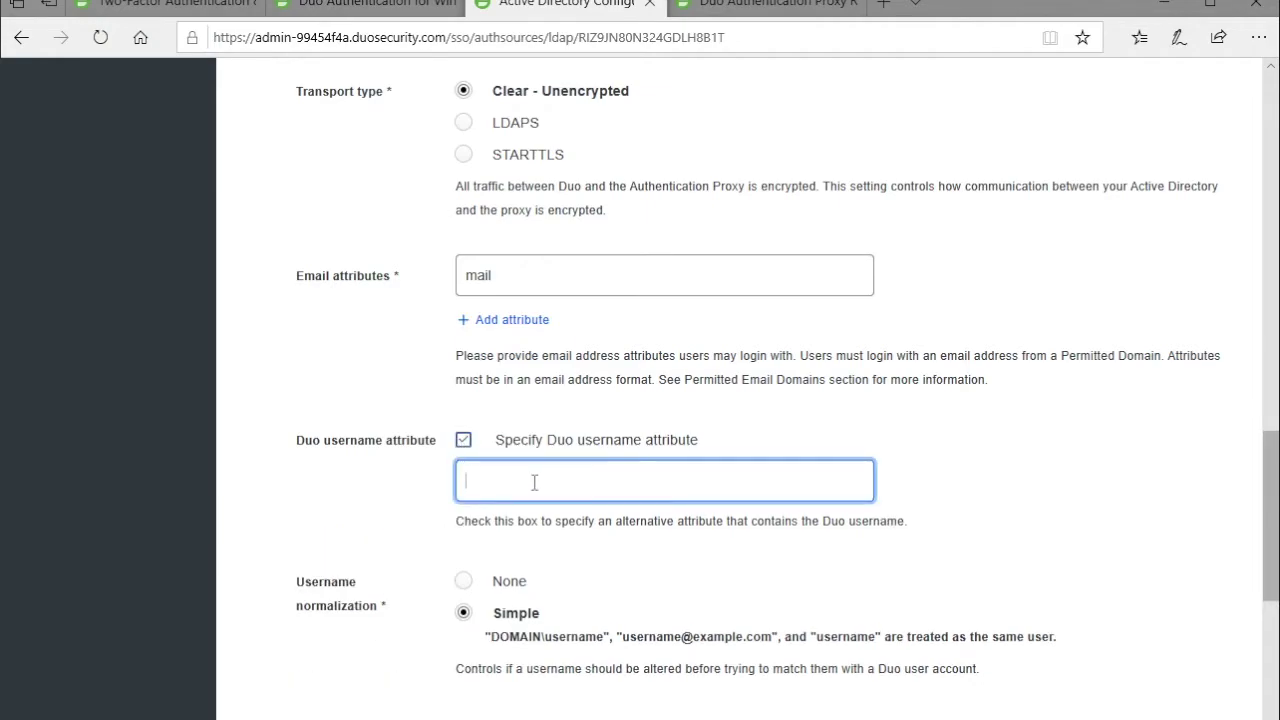
text(s)
text(AM)
text(A)
text(ccount)
text(N)
key(BackSpace)
text(Name)
click(608, 568)
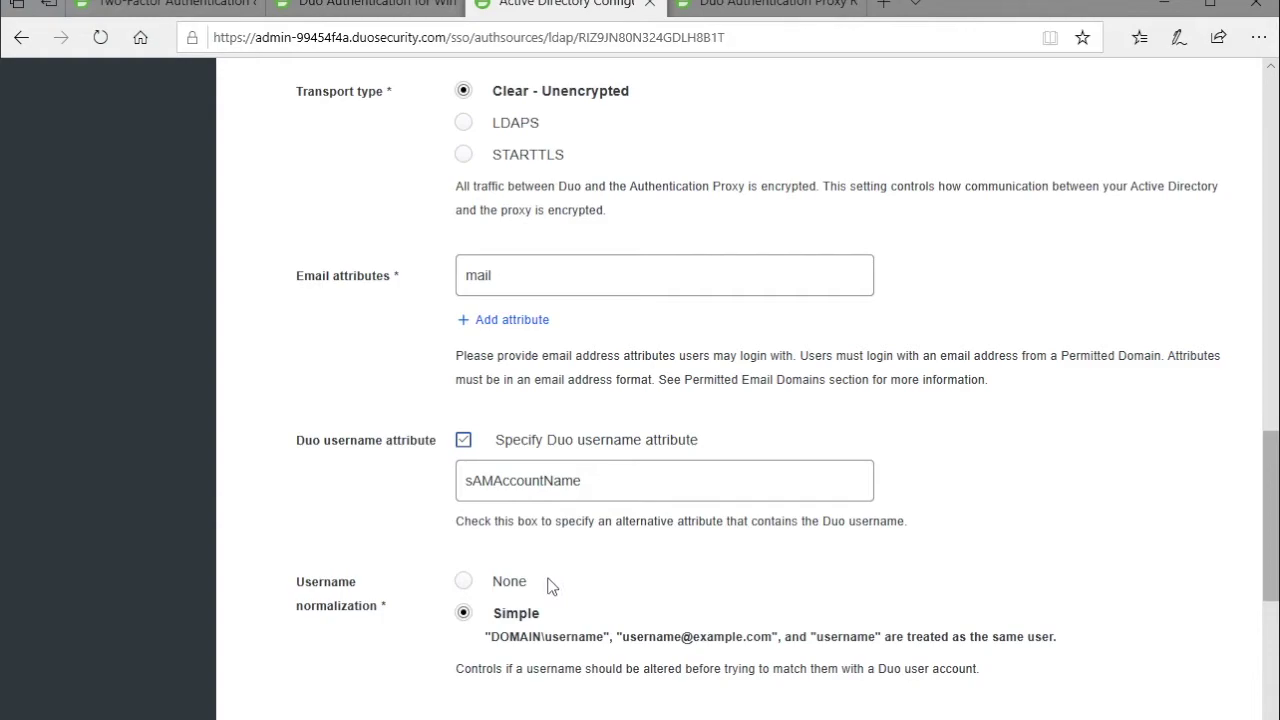
scroll(557, 588, down, 1)
scroll(557, 588, up, 2)
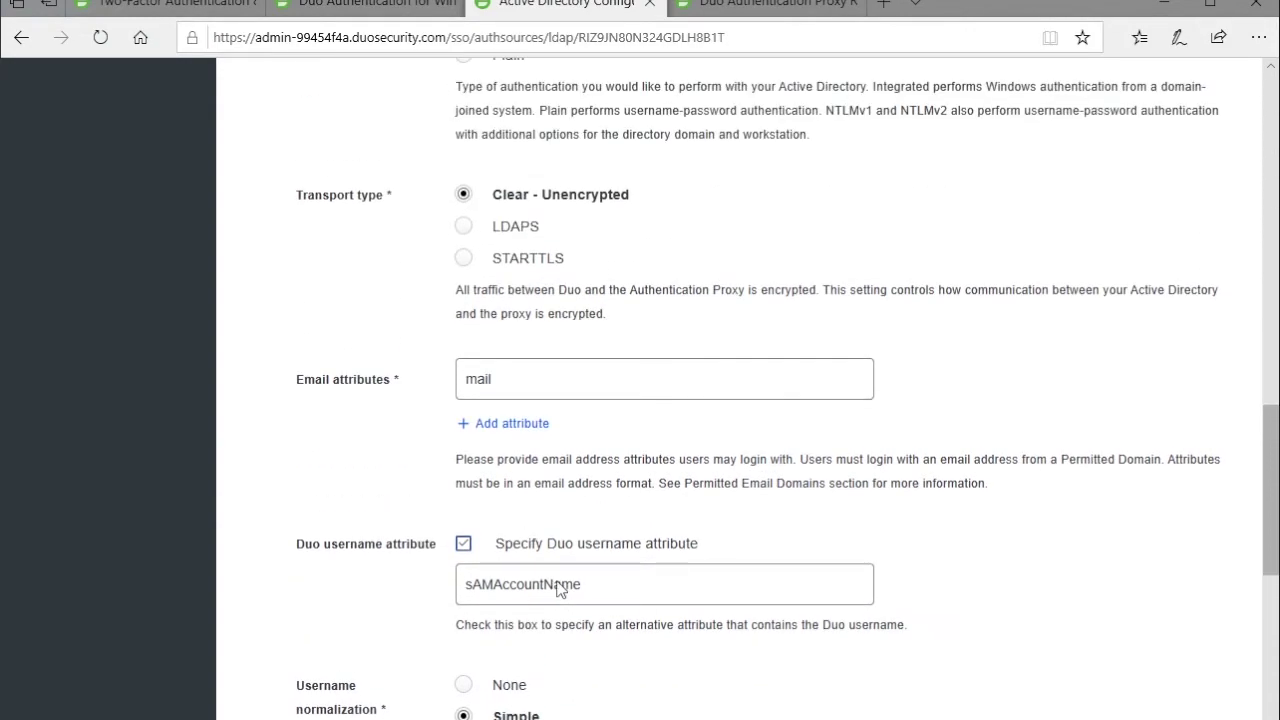
scroll(557, 580, down, 5)
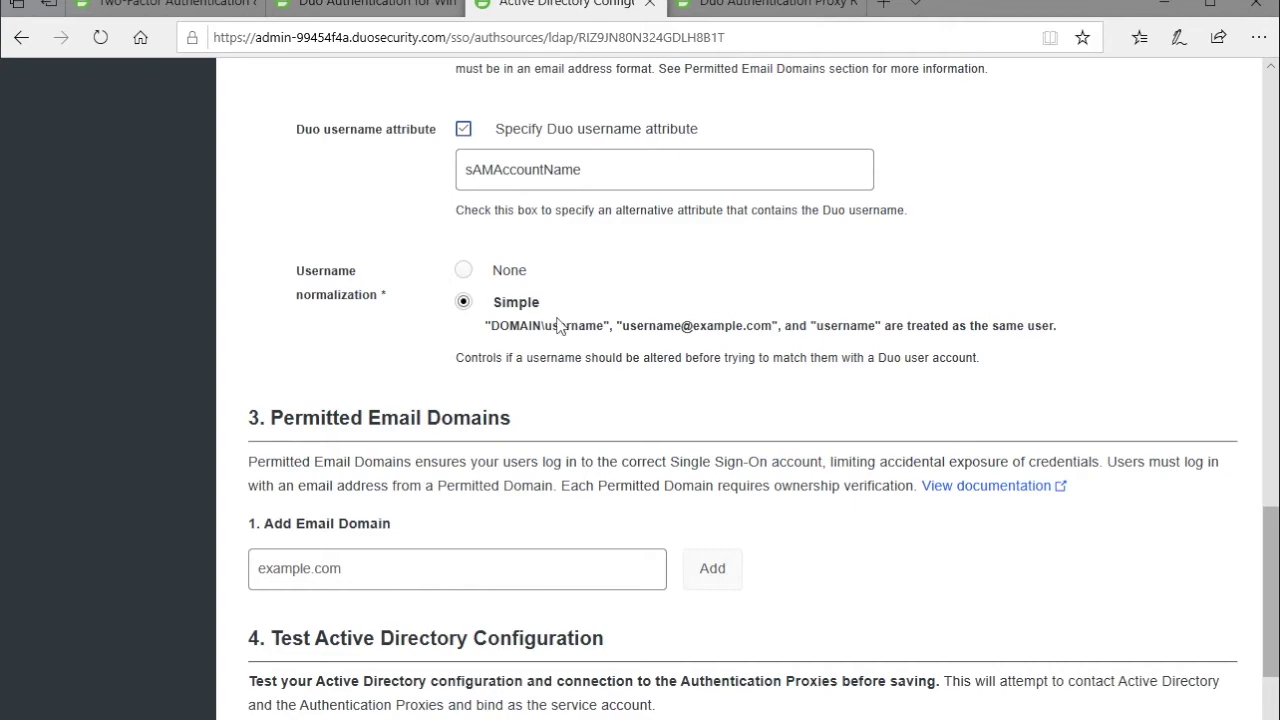
Scroll the Active Directory form down toward the Permitted Email Domains section.
scroll(562, 484, up, 2)
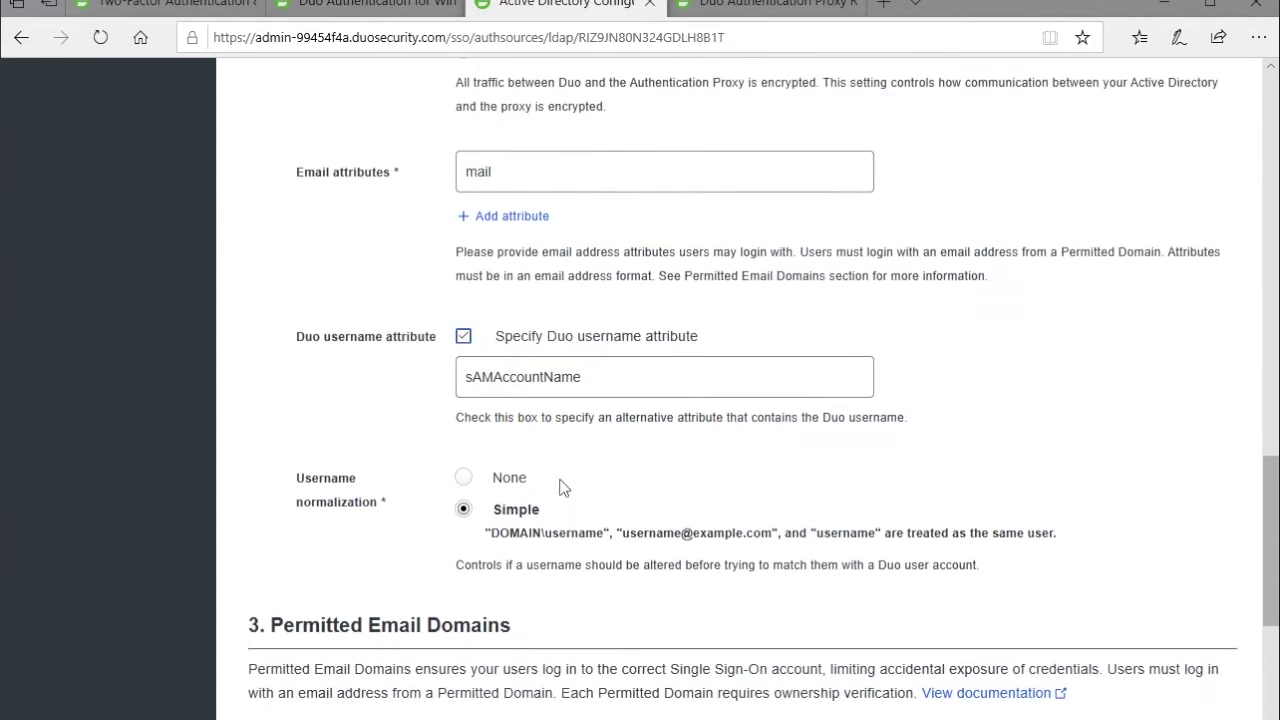
scroll(560, 488, down, 3)
scroll(563, 487, down, 1)
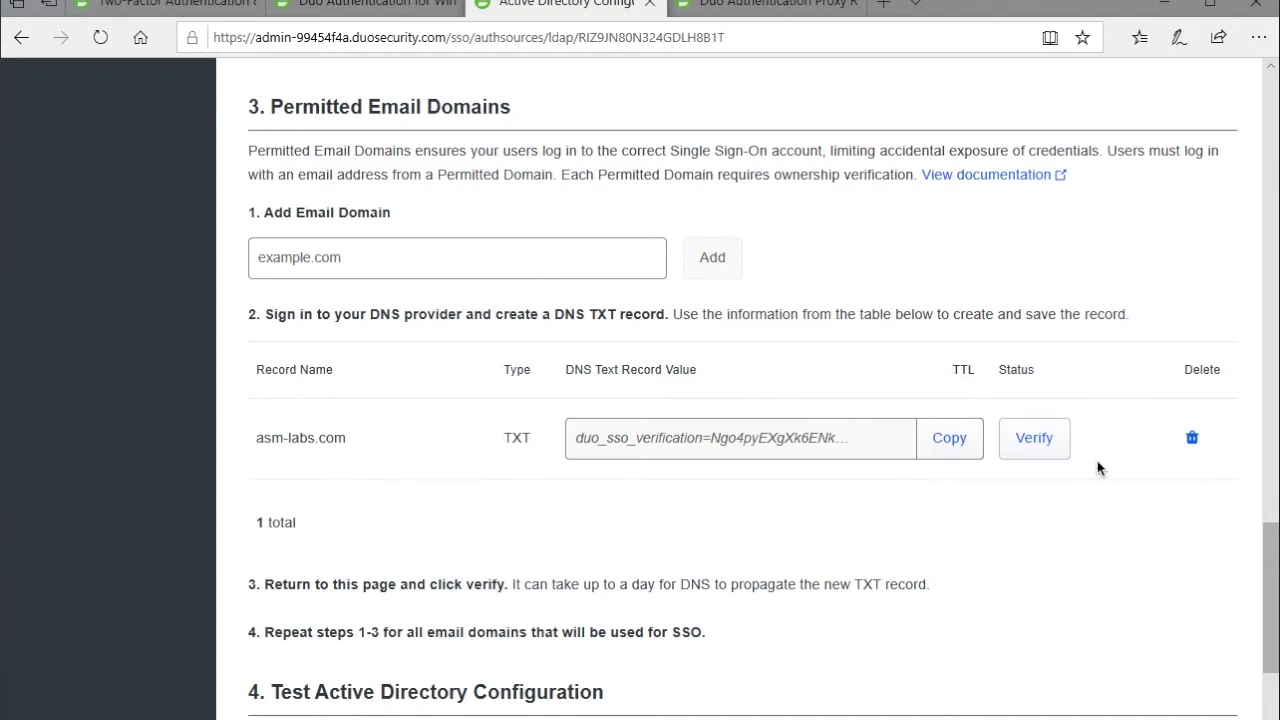
Verify ownership of the asm-labs.com domain through its DNS TXT record.
click(1037, 447)
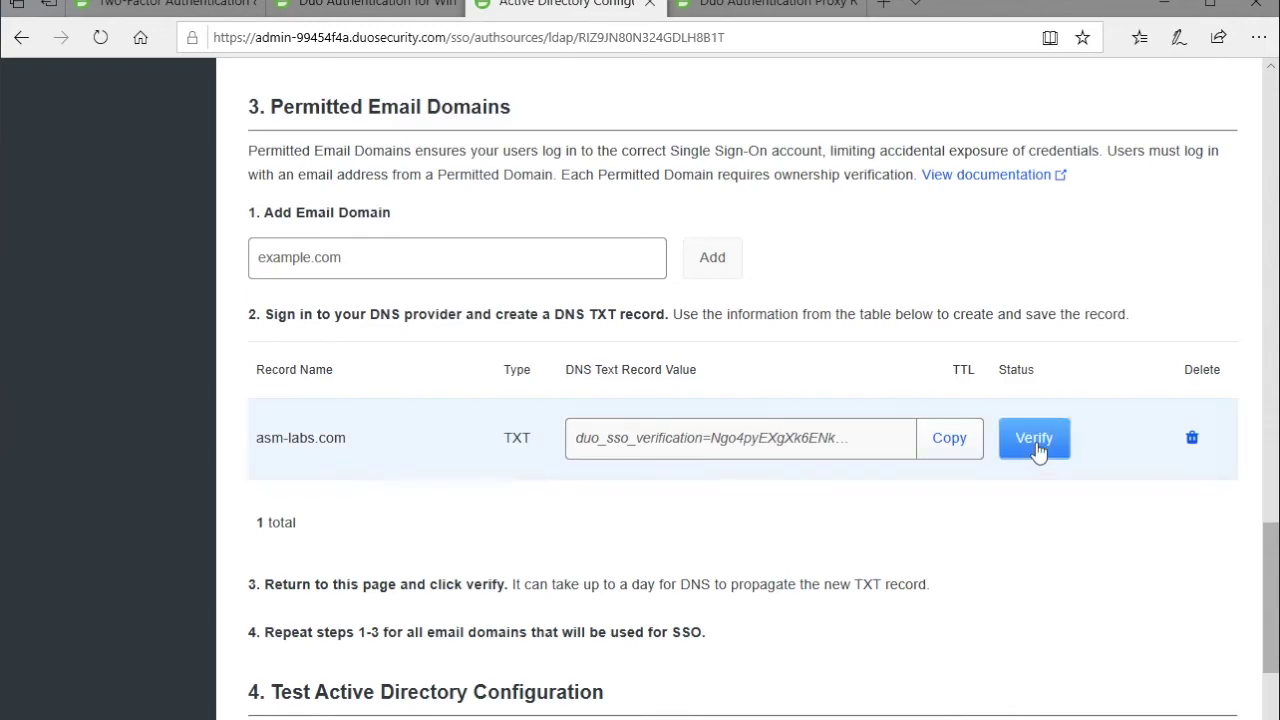
click(1037, 447)
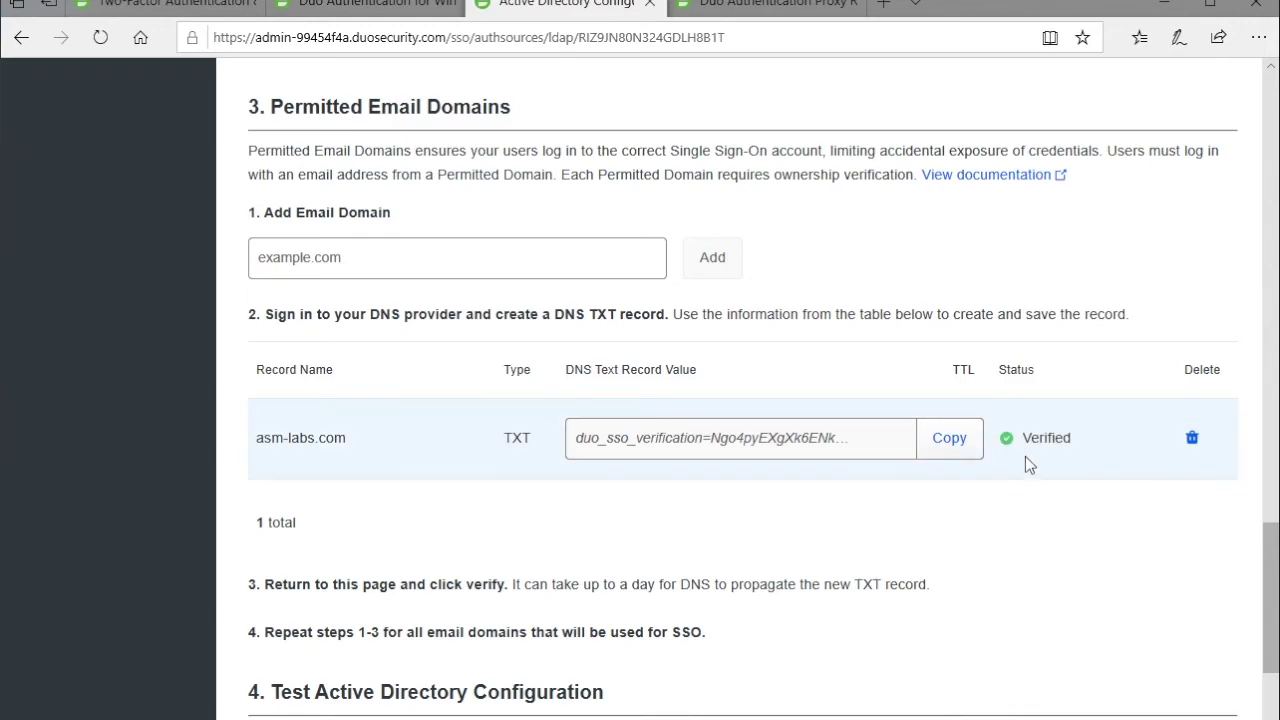
scroll(900, 523, up, 2)
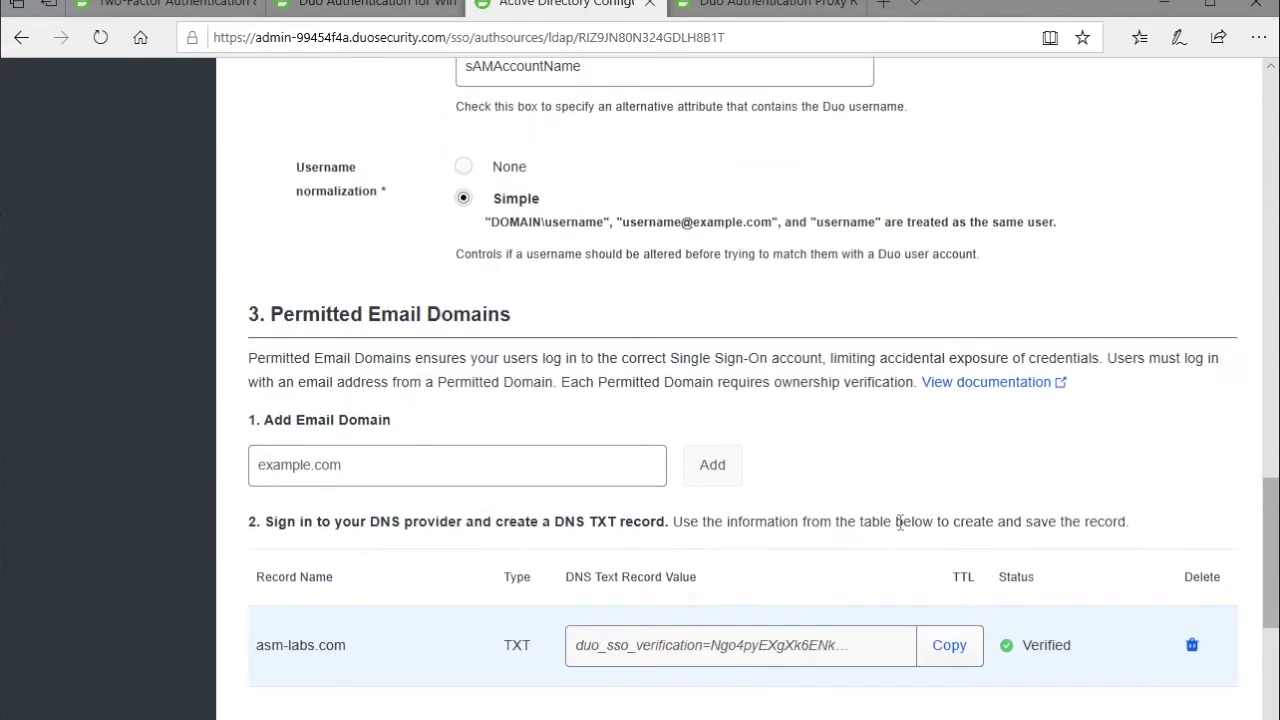
scroll(900, 523, down, 4)
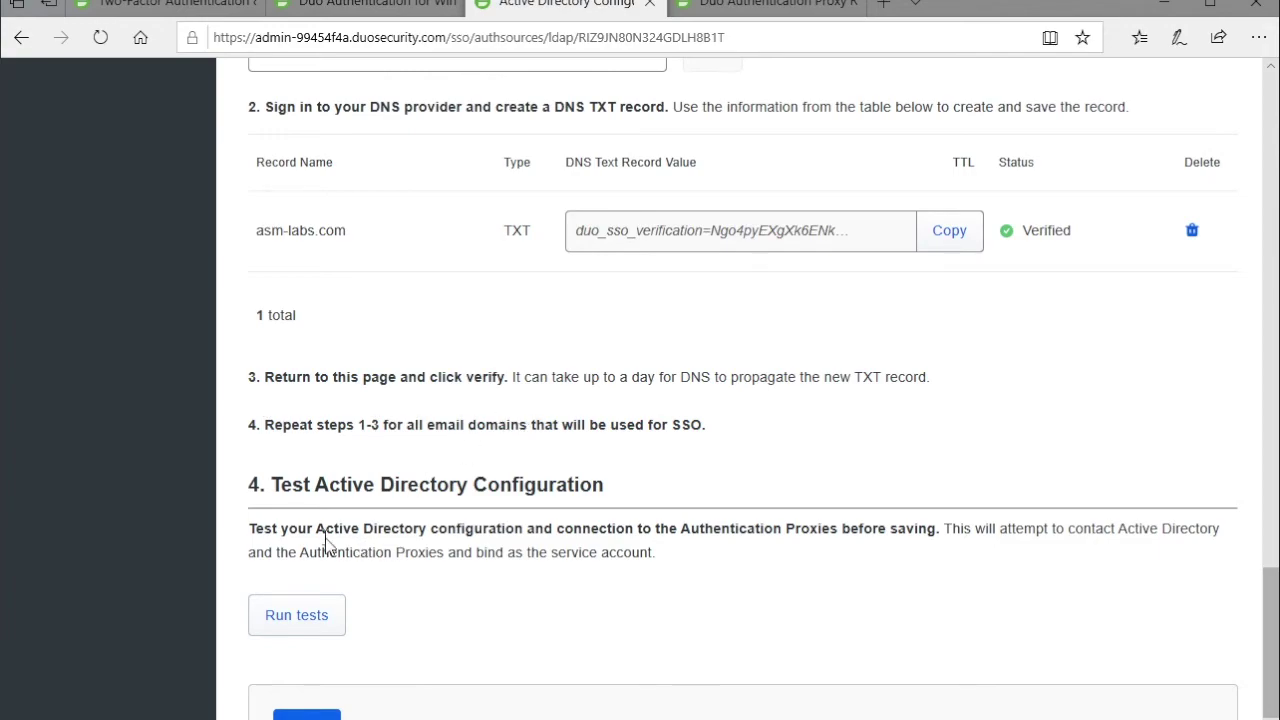
Run the Active Directory and proxy connection tests, then save the configuration.
click(297, 618)
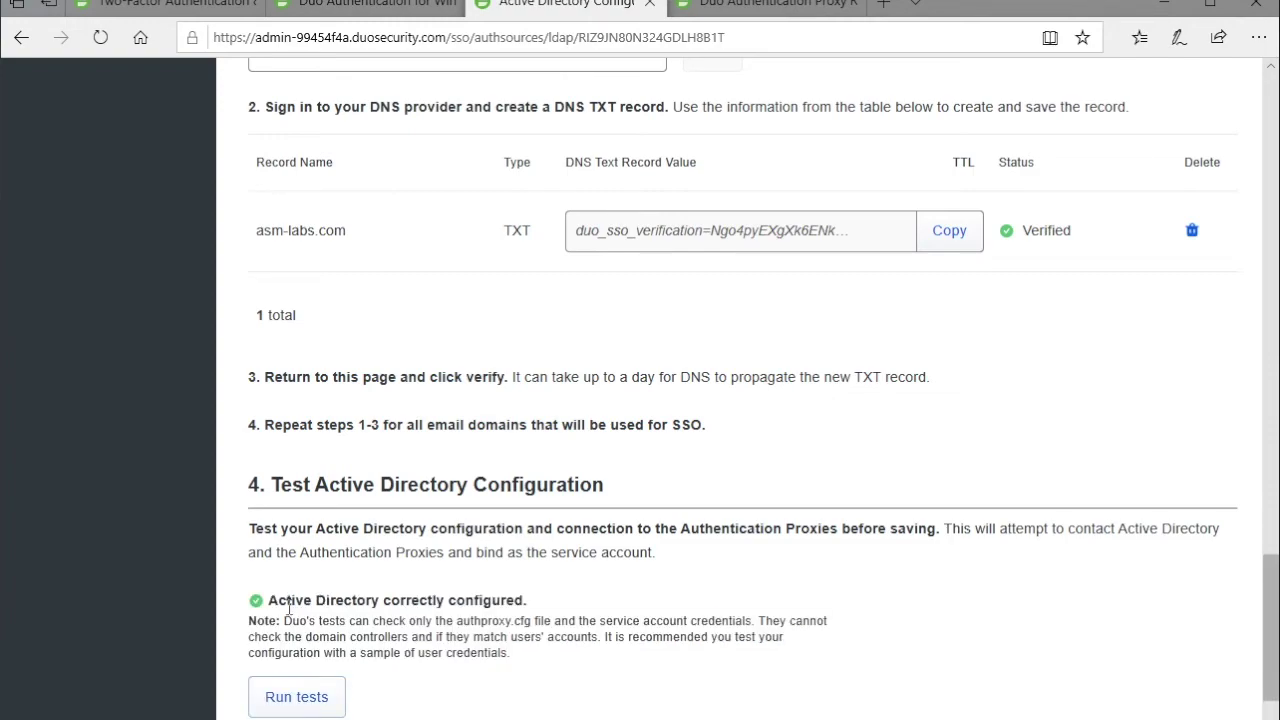
scroll(414, 605, up, 4)
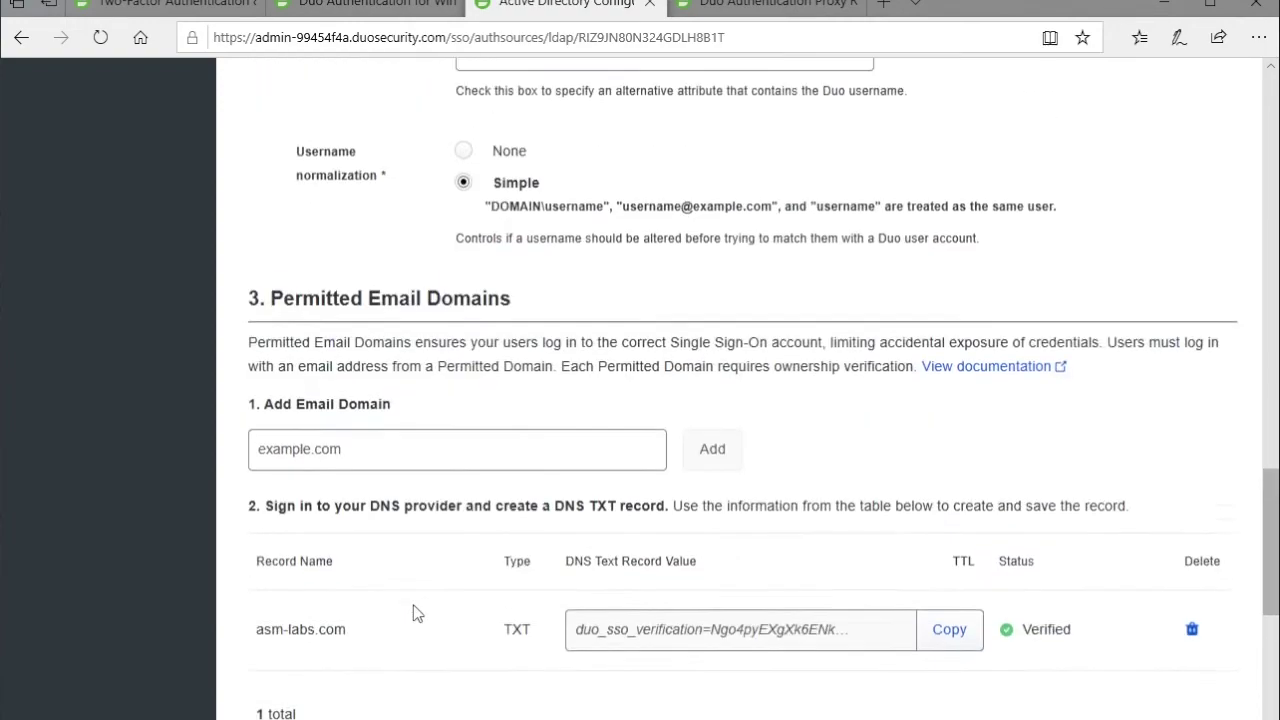
scroll(414, 606, down, 6)
click(306, 641)
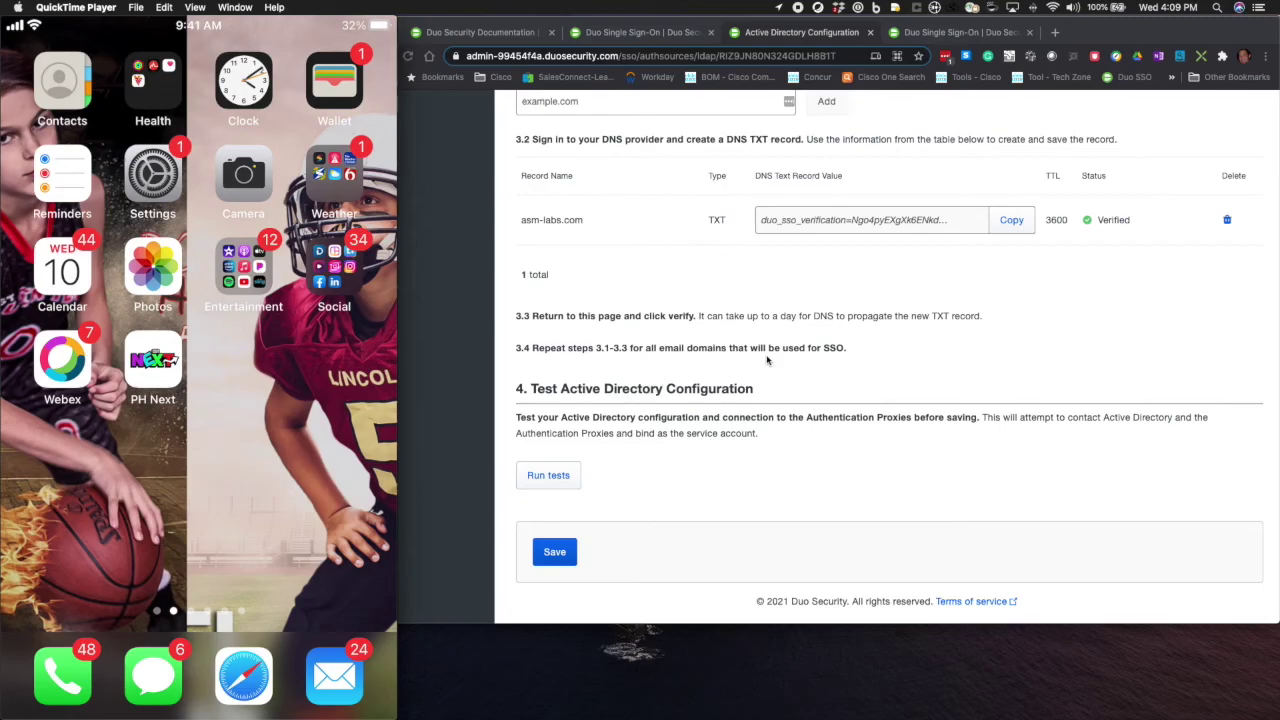
From Duo Central, open the asm-labs.login.duosecurity.com SSO login page in a new tab.
scroll(767, 360, up, 20)
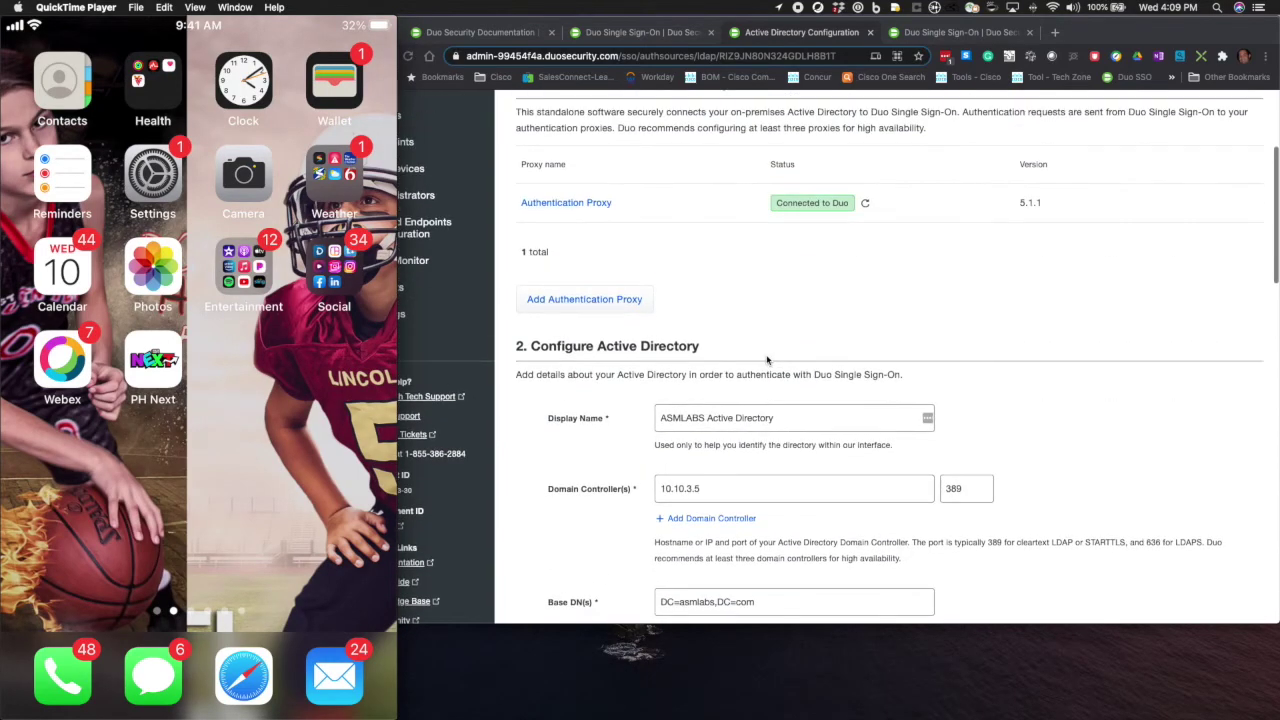
key(super+r)
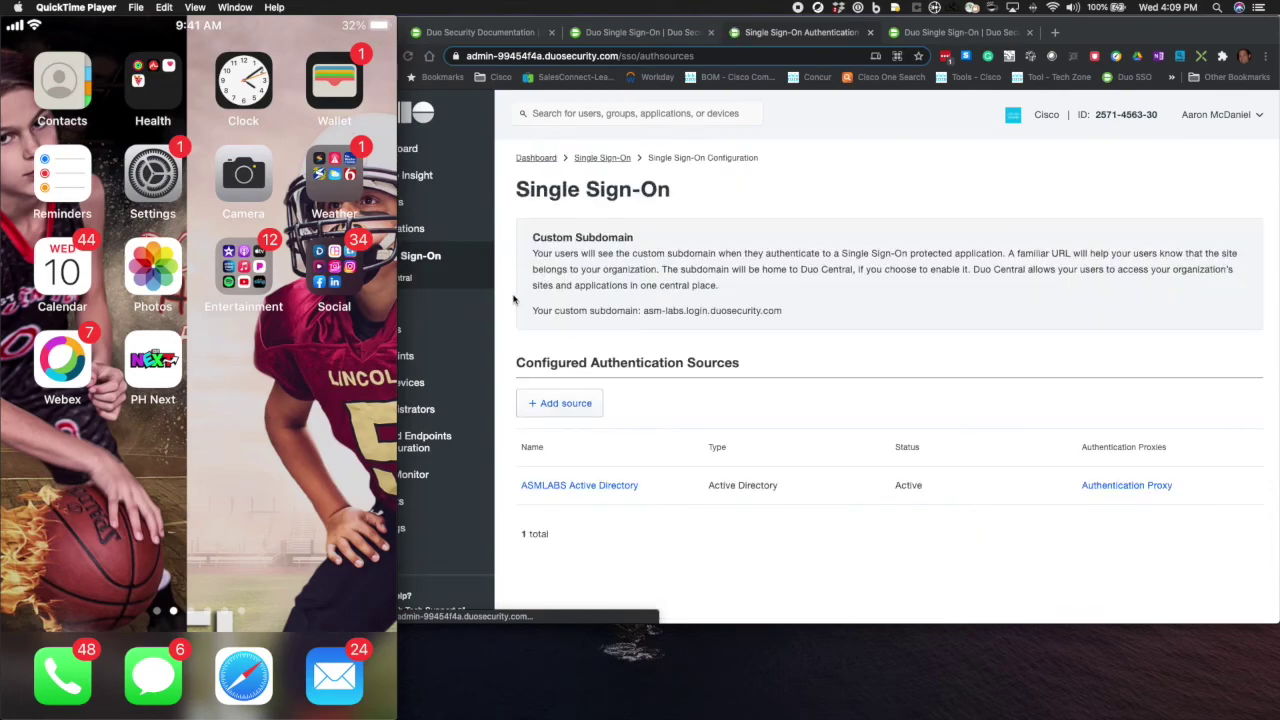
click(514, 300)
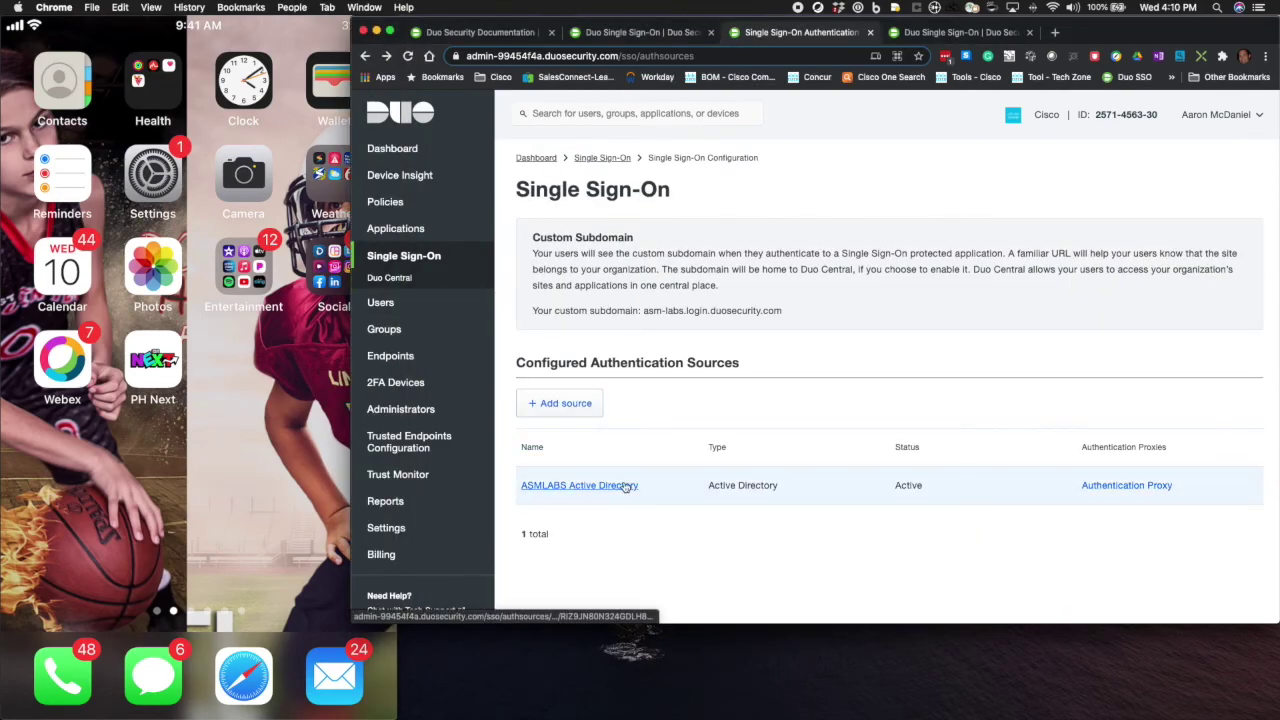
click(397, 280)
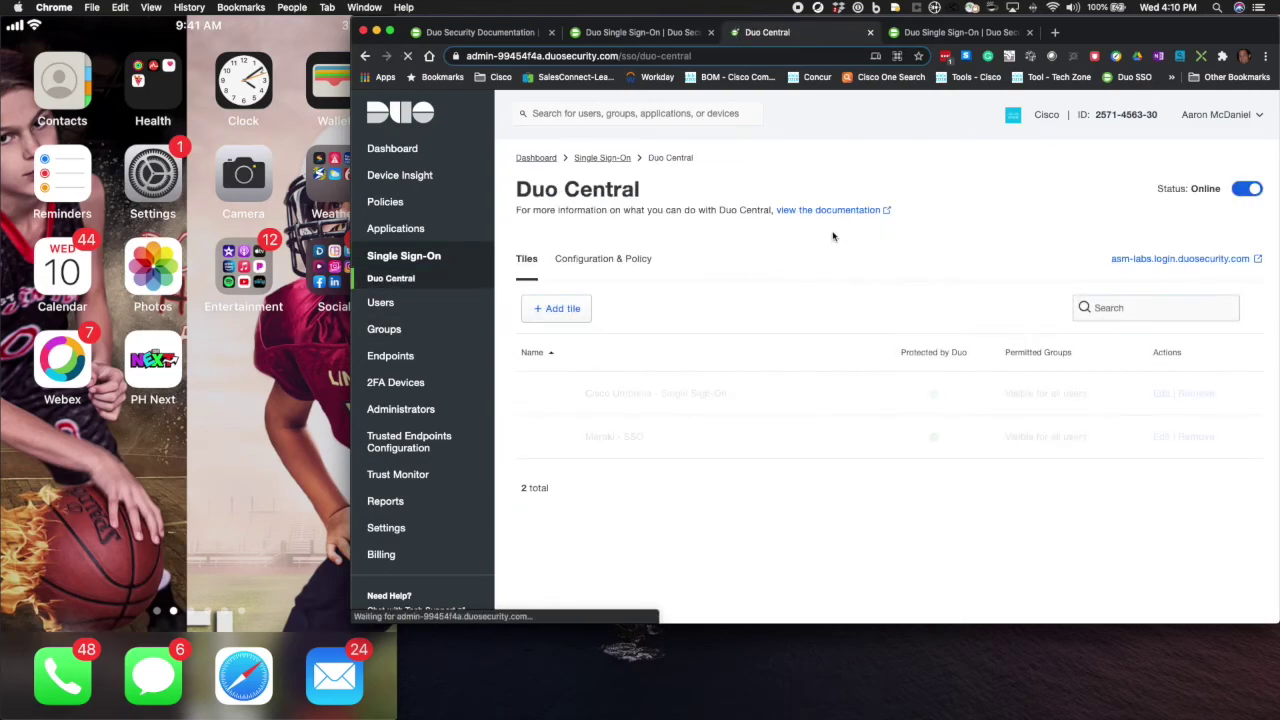
click(1184, 262)
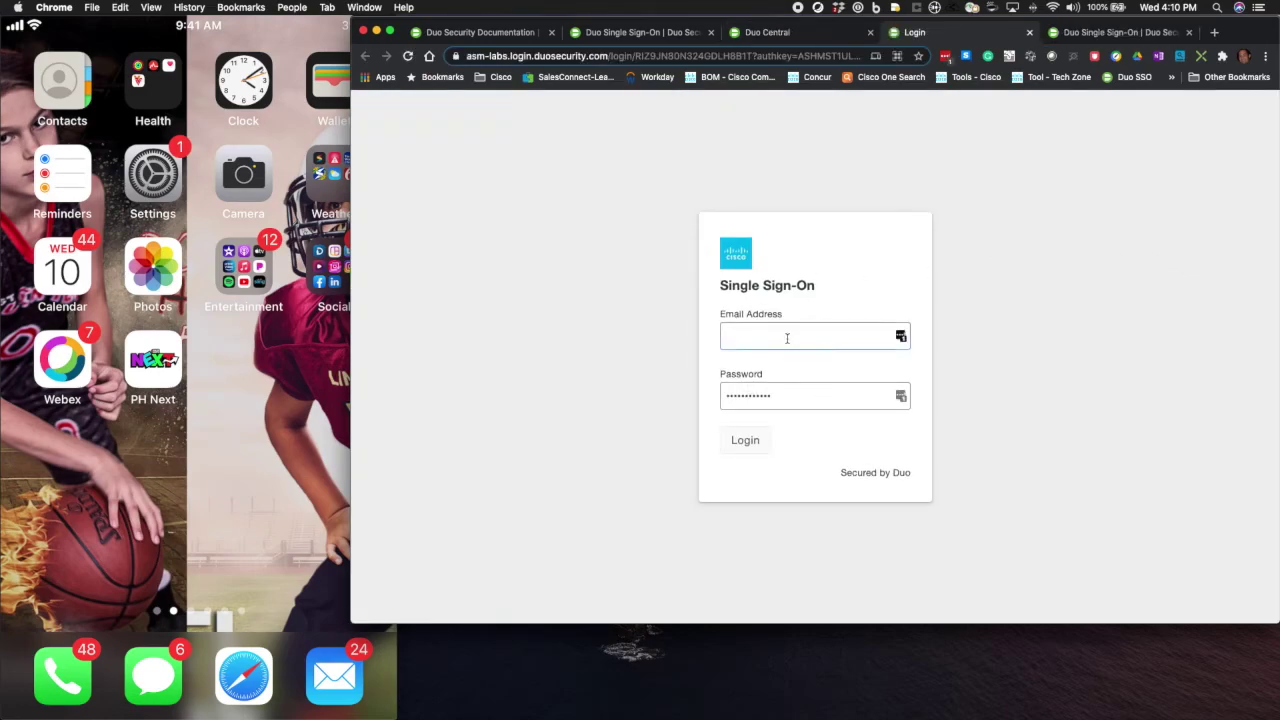
Enter the test user's asm-labs.com email address and password, then submit the sign-in.
click(787, 333)
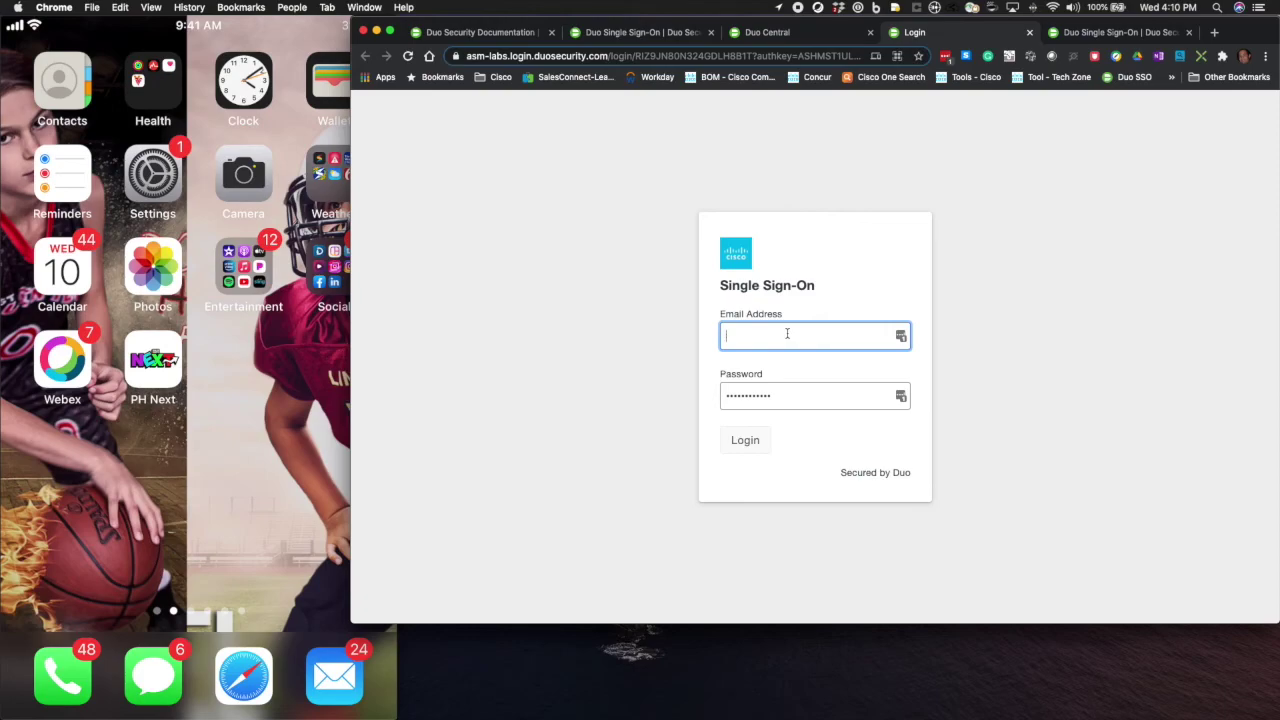
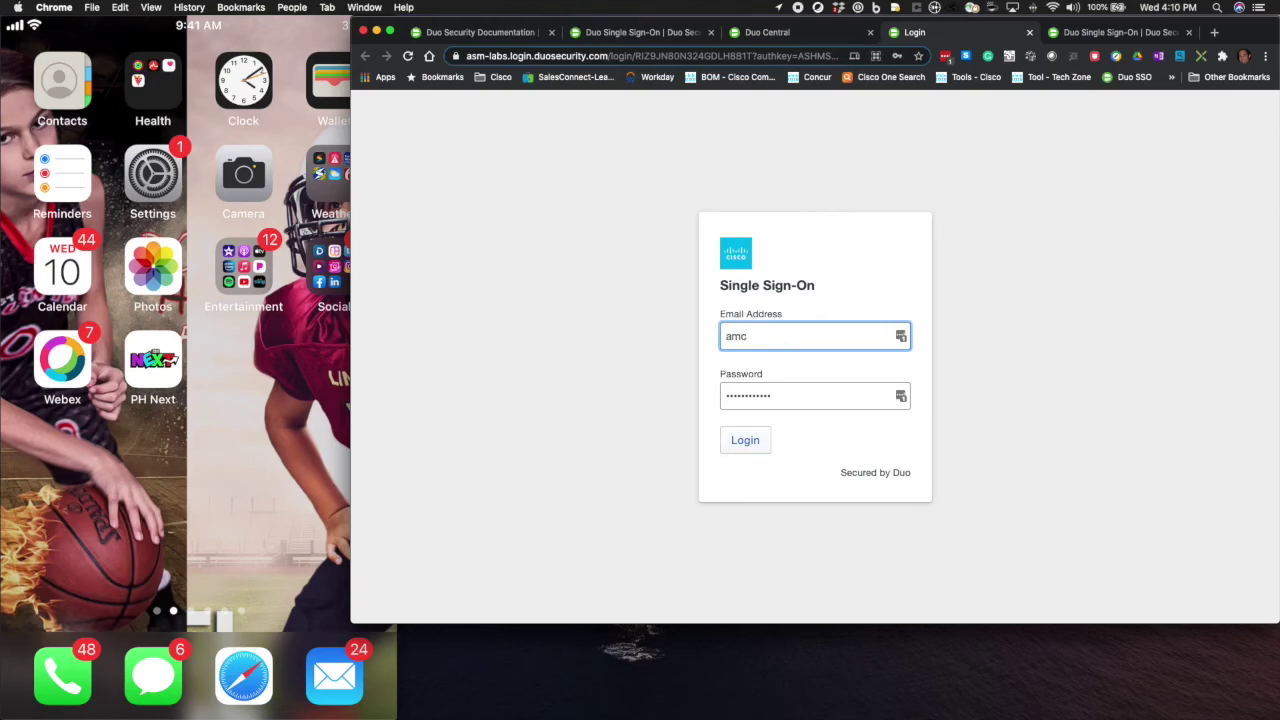
key(Tab)
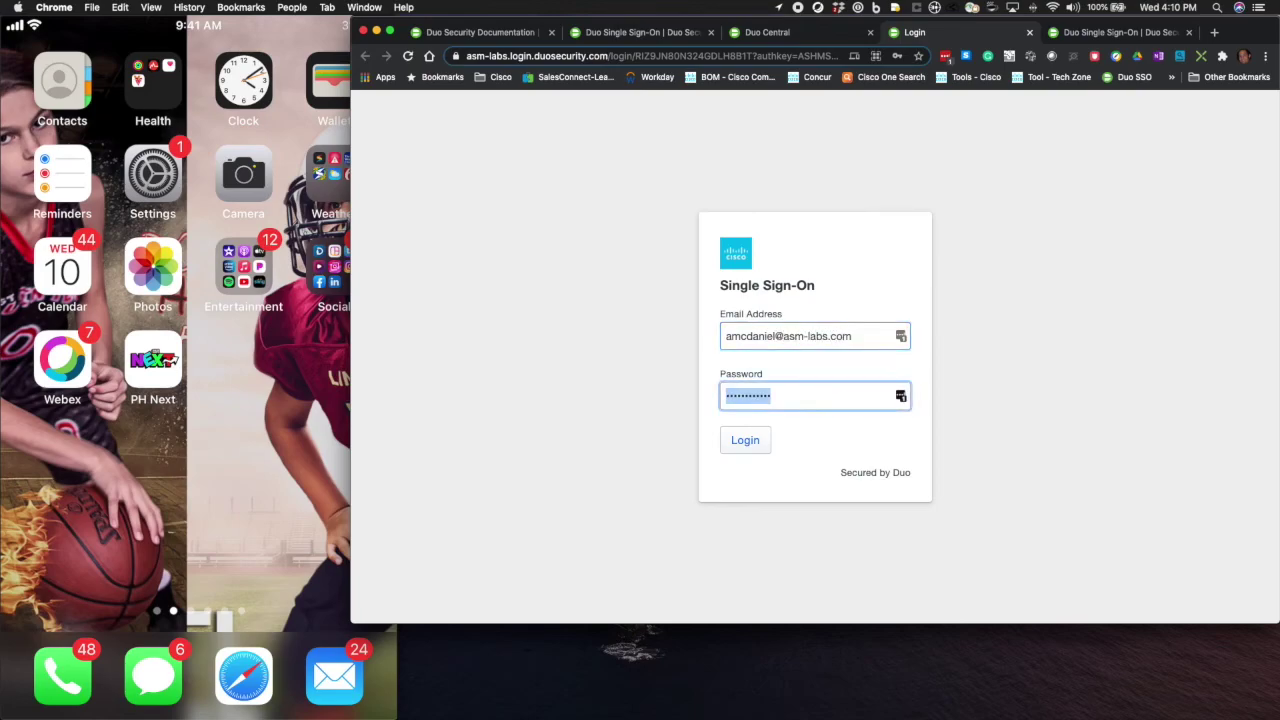
text(•••••••••)
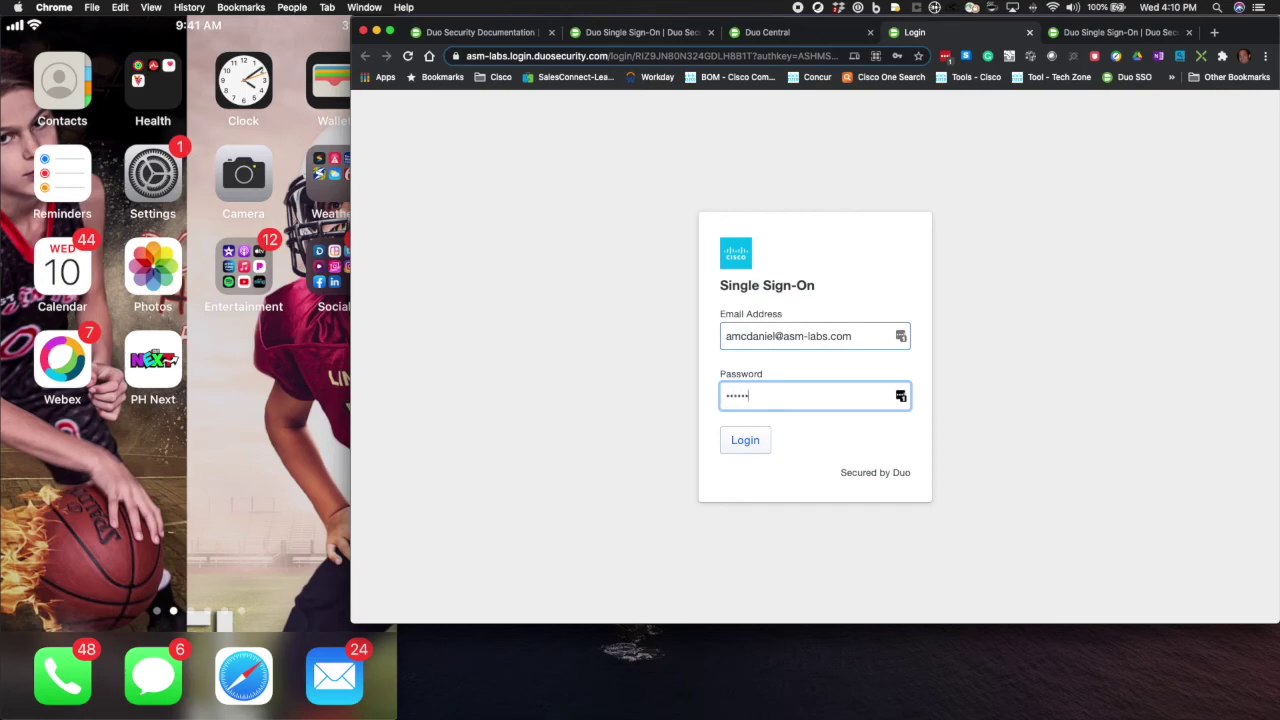
key(Return)
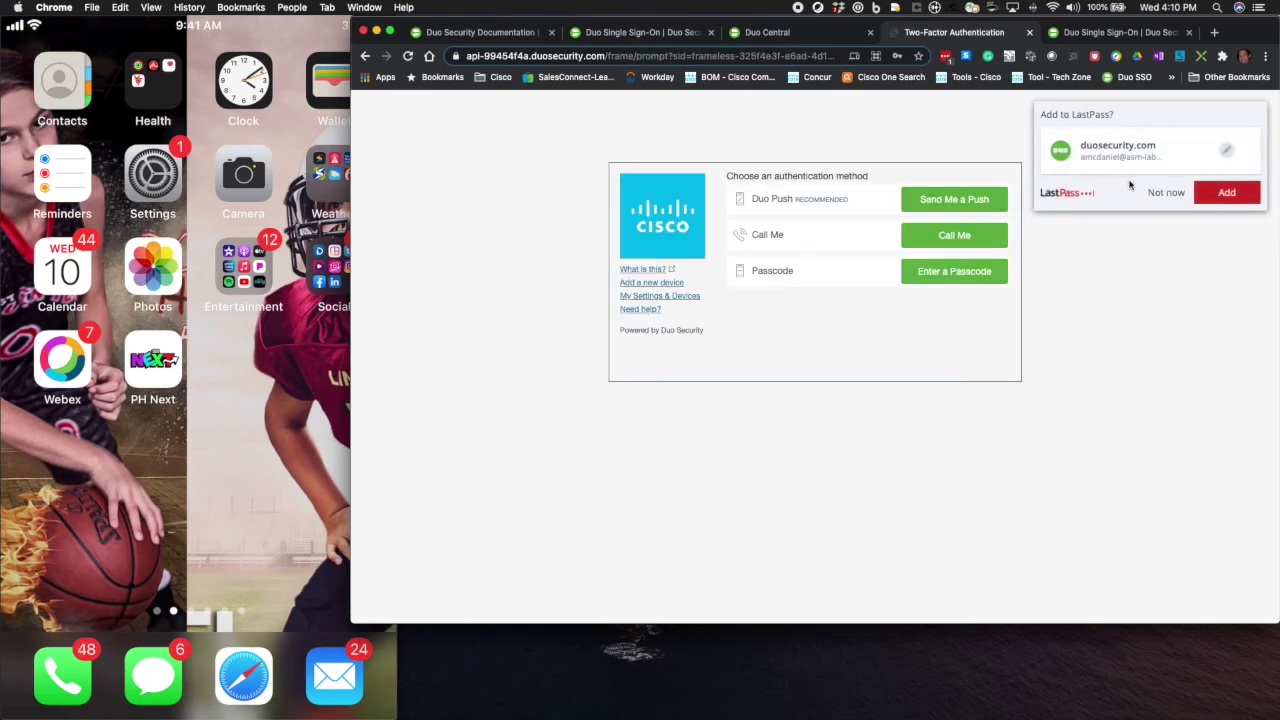
Decline LastPass's offer to save the password and send a Duo Push to the phone.
click(1166, 193)
click(963, 200)
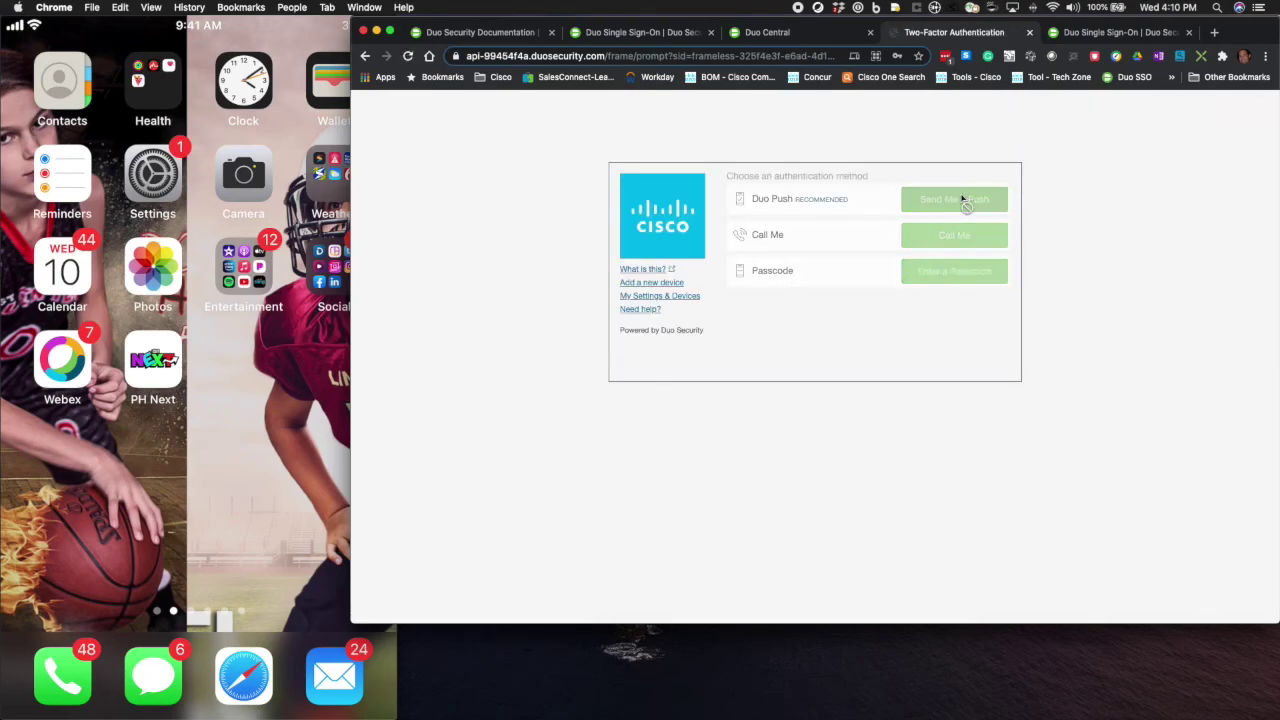